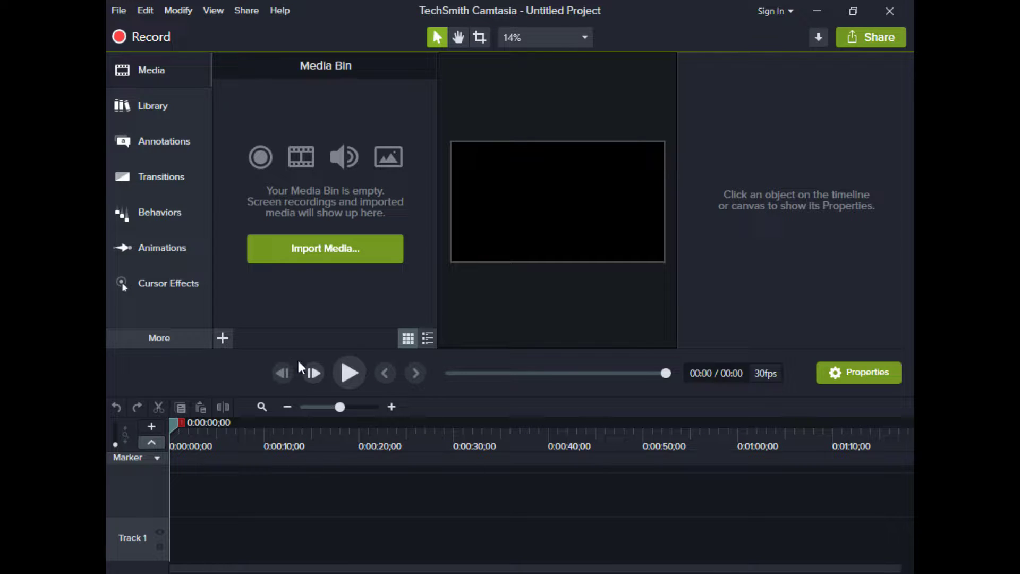
# Import the "How to create a youtube brand account" video from the Desktop into the media bin.
pyautogui.click(315, 249)
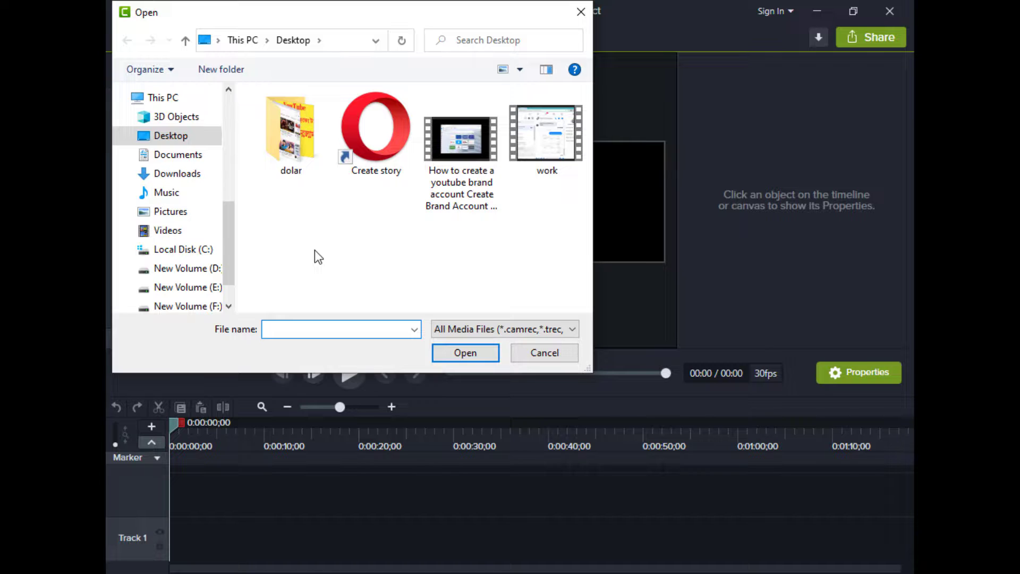
pyautogui.click(430, 166)
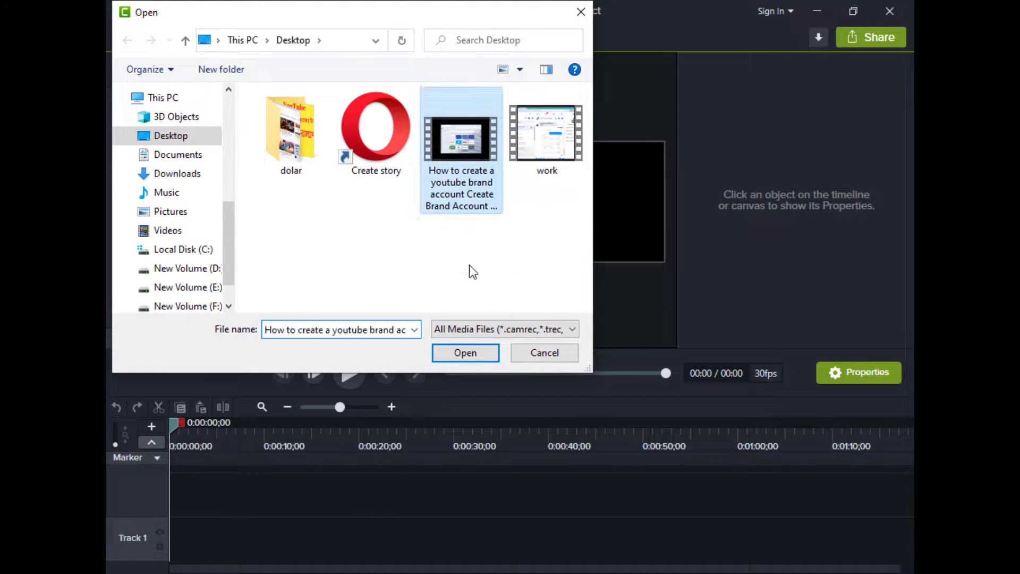
pyautogui.click(460, 353)
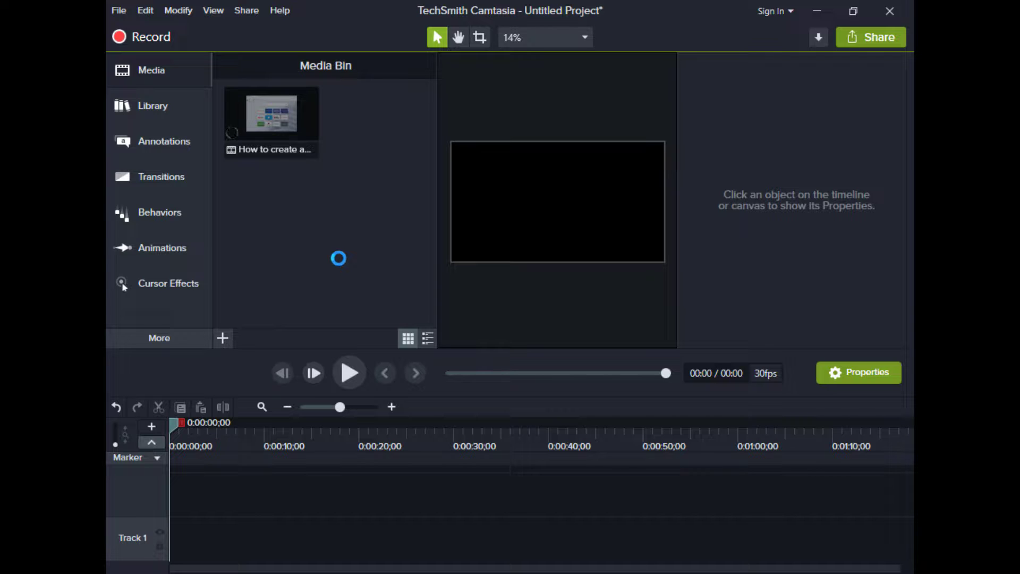
# Place the imported video at the start of Track 1, keeping the project at 30 FPS.
pyautogui.click(289, 118)
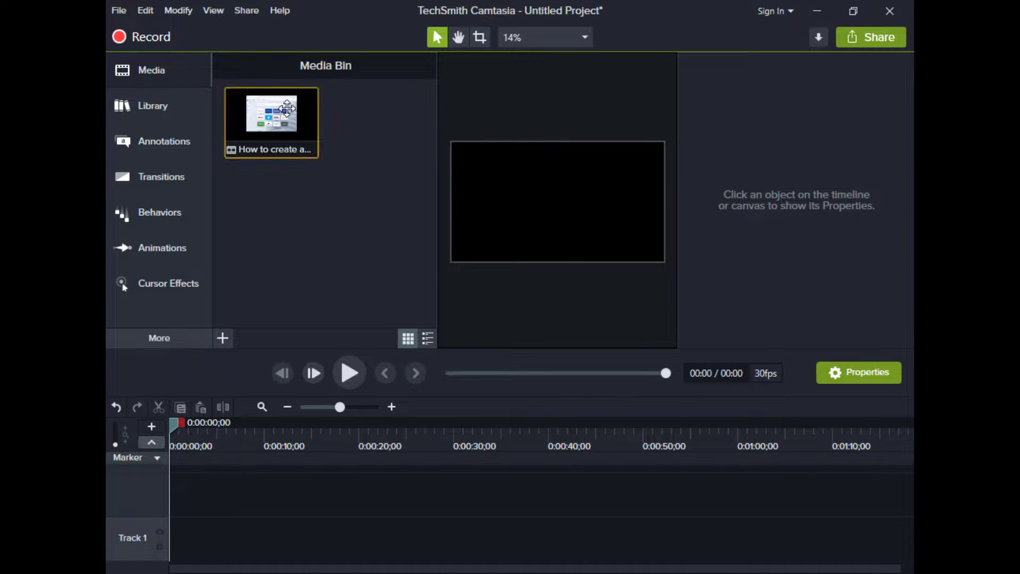
pyautogui.moveTo(286, 109); pyautogui.dragTo(320, 532)
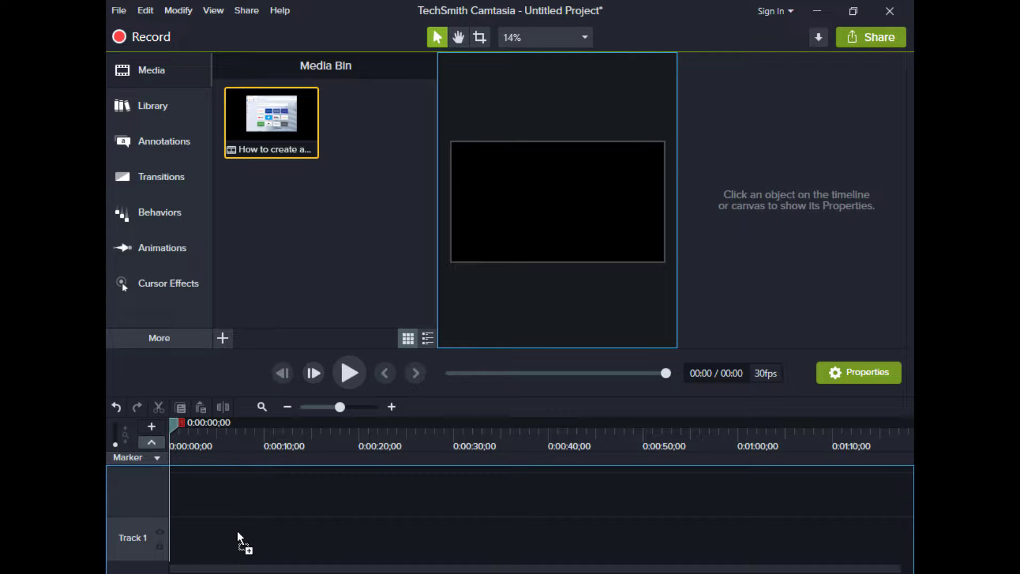
pyautogui.moveTo(237, 530); pyautogui.dragTo(183, 535)
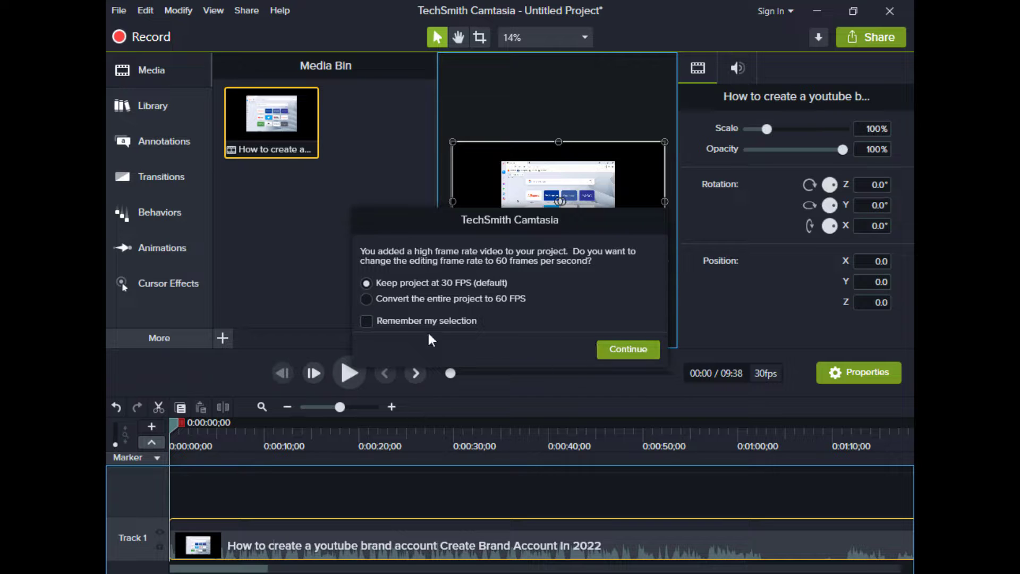
pyautogui.click(622, 350)
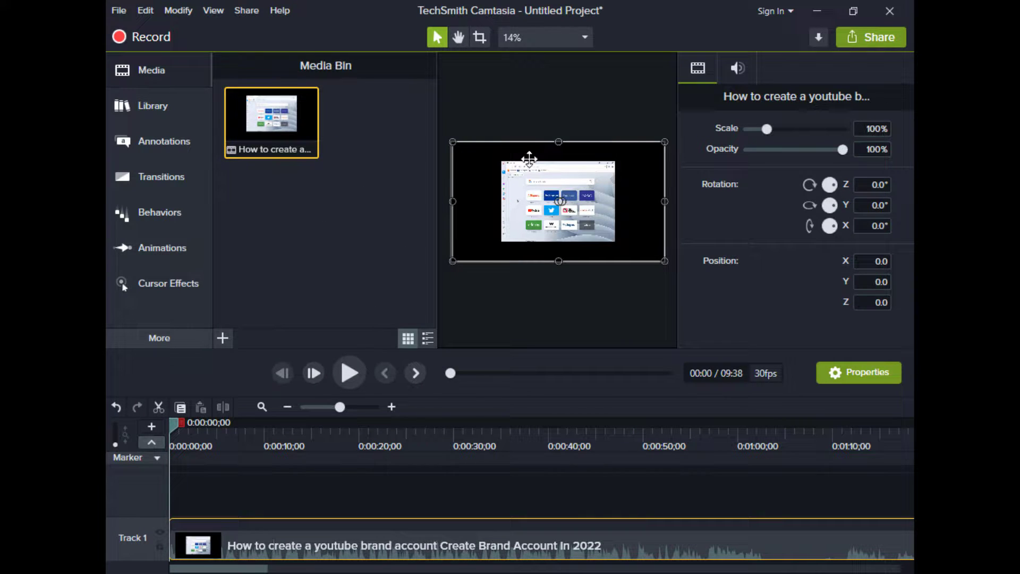
pyautogui.click(177, 78)
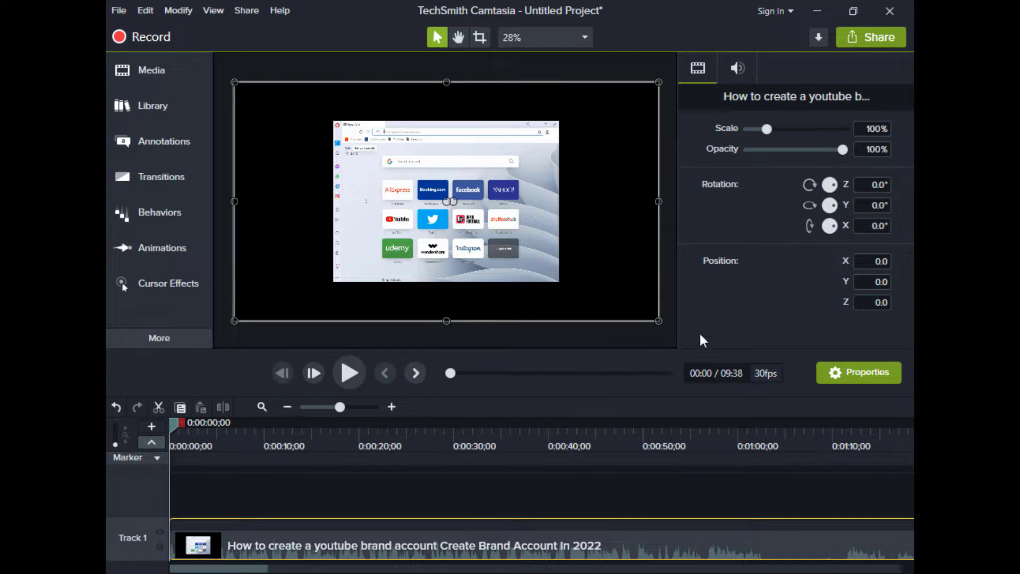
pyautogui.click(456, 485)
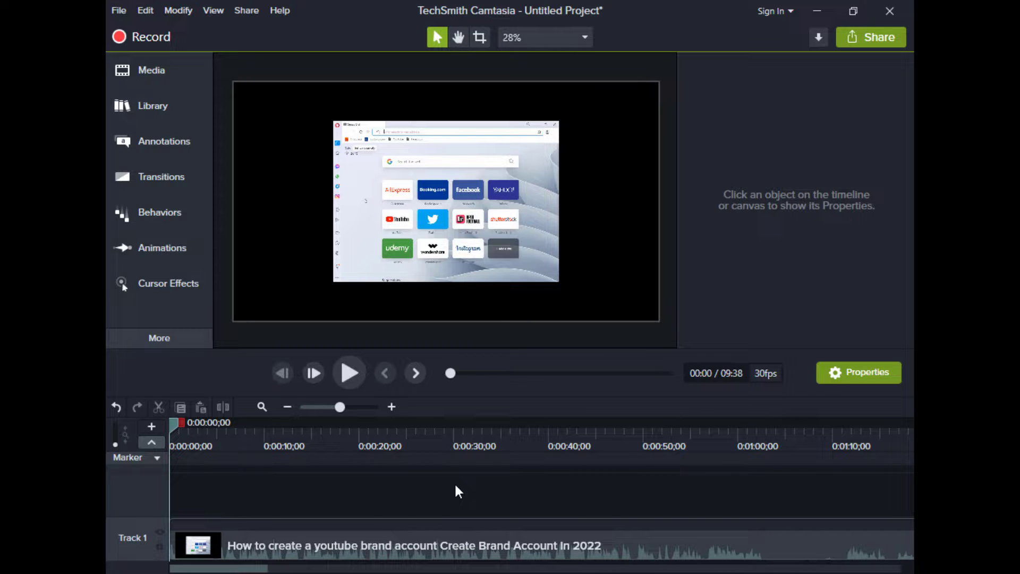
# Apply the Noise Removal audio effect to the video clip on Track 1.
pyautogui.moveTo(343, 407); pyautogui.dragTo(320, 420)
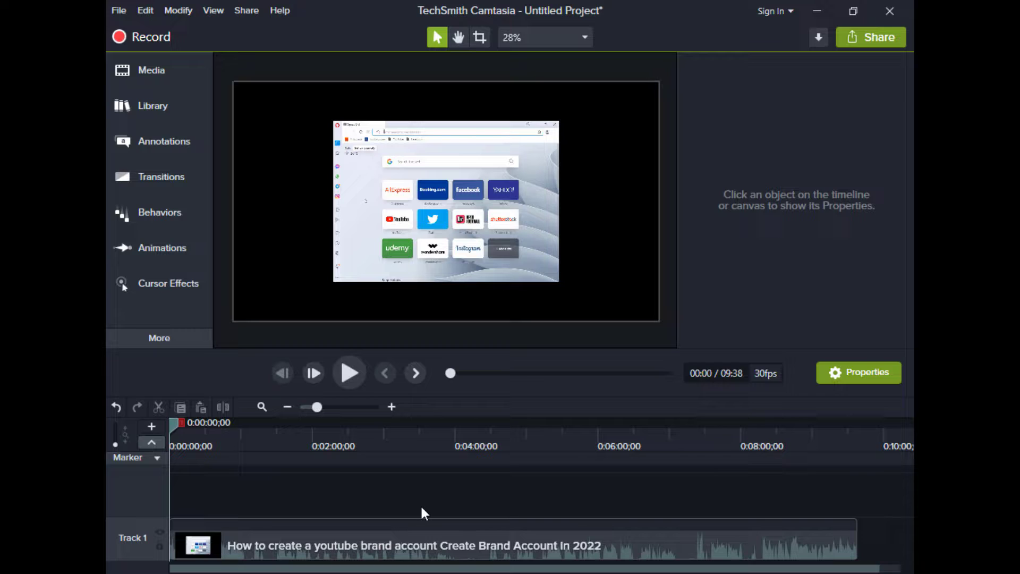
pyautogui.click(180, 339)
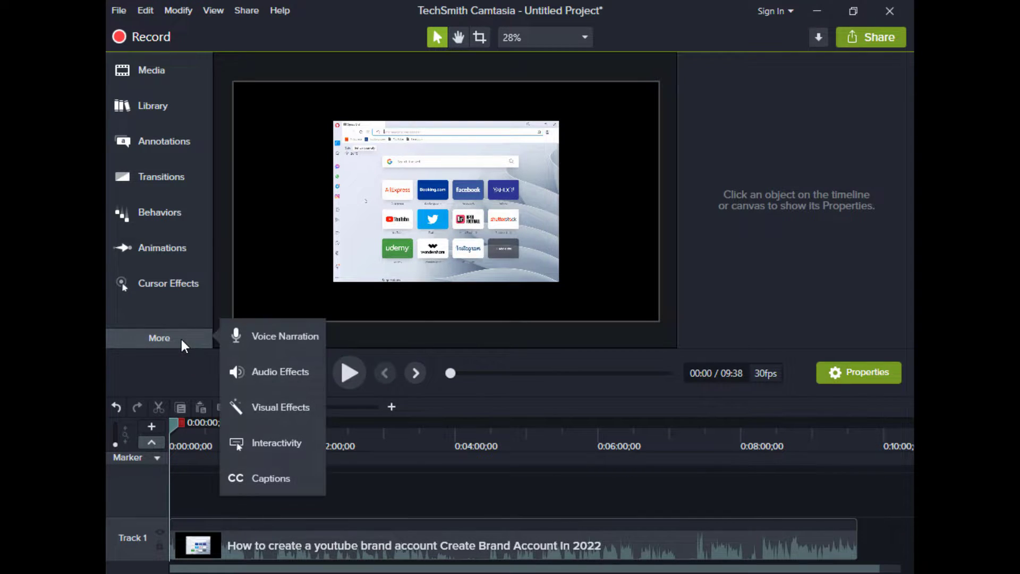
pyautogui.click(271, 374)
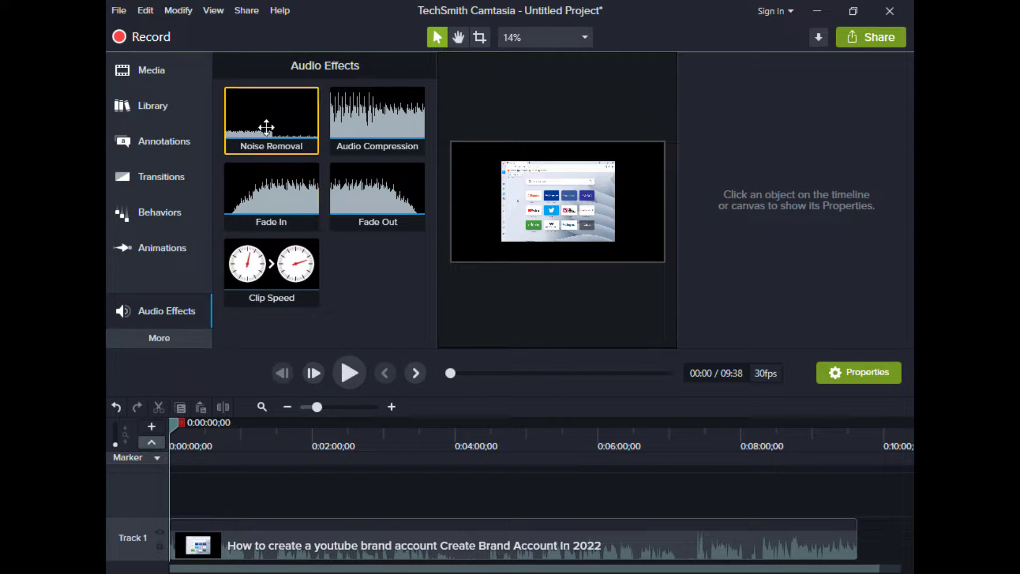
pyautogui.moveTo(278, 120); pyautogui.dragTo(387, 542)
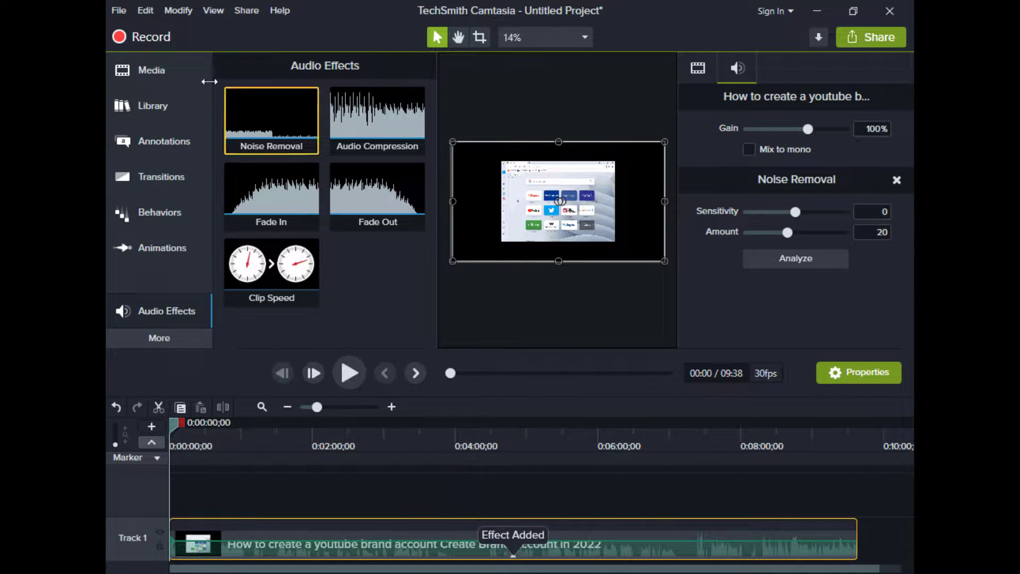
pyautogui.doubleClick(177, 66)
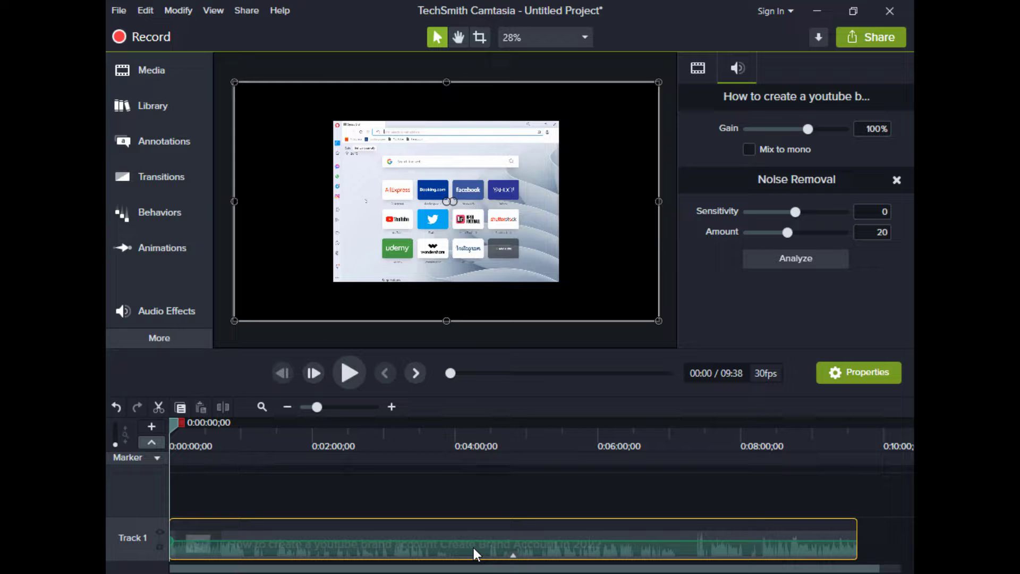
# Preview the opening of the video, and split the Track 1 clip at 0:03:17;00 and 0:04:29;29.
pyautogui.click(351, 371)
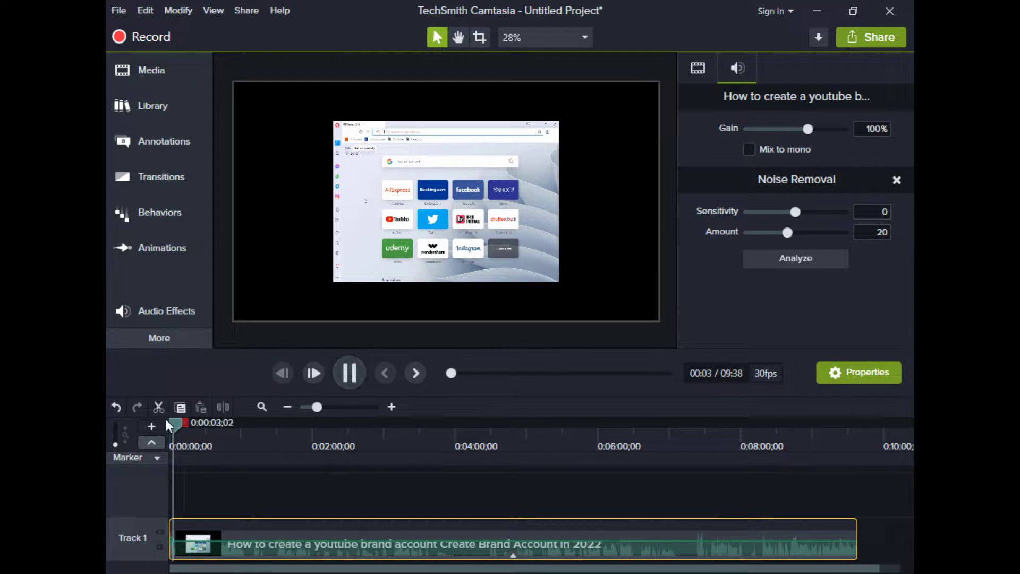
pyautogui.moveTo(174, 425); pyautogui.dragTo(160, 426)
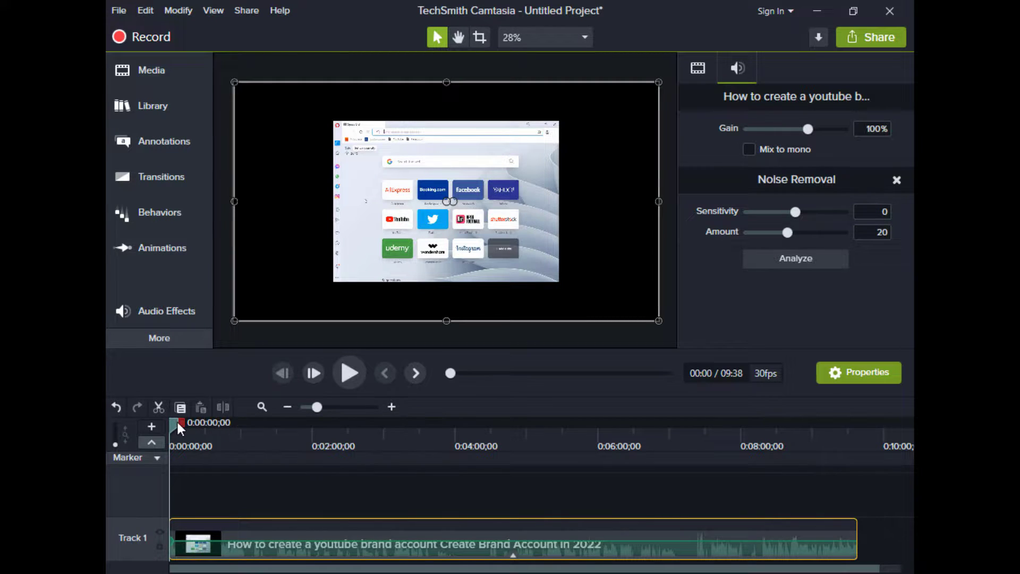
pyautogui.moveTo(177, 421); pyautogui.dragTo(392, 462)
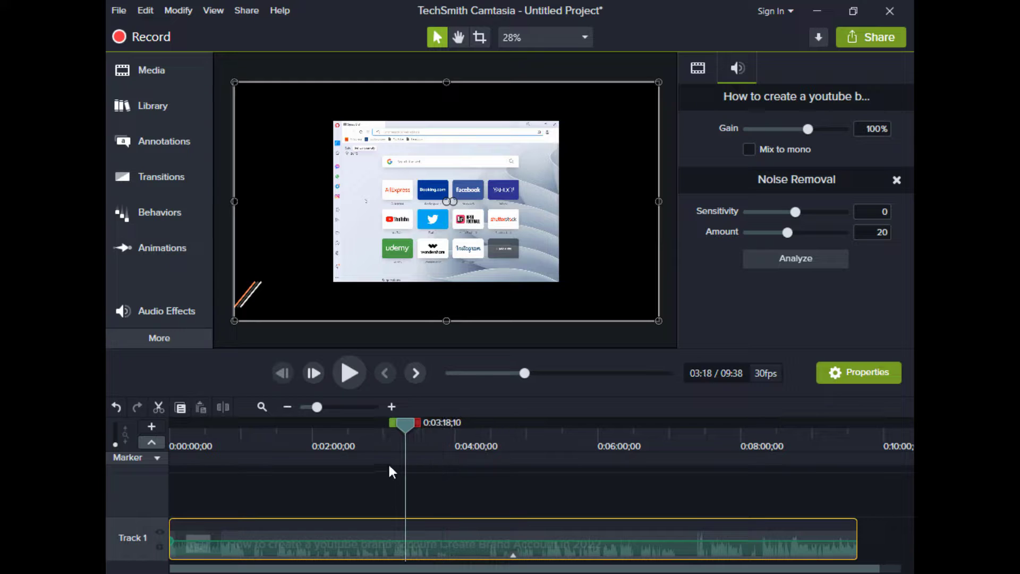
pyautogui.click(223, 407)
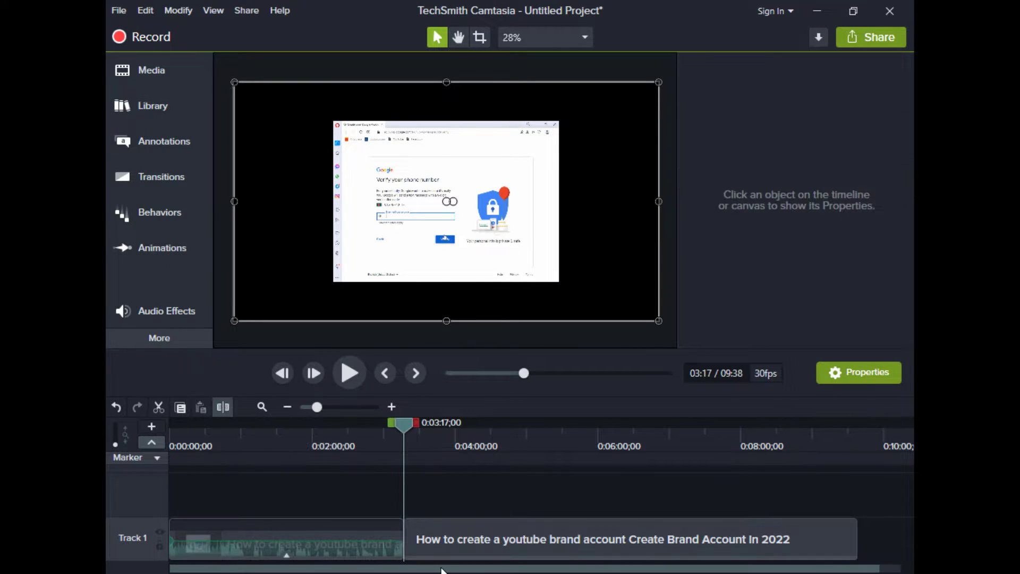
pyautogui.moveTo(400, 426); pyautogui.dragTo(483, 499)
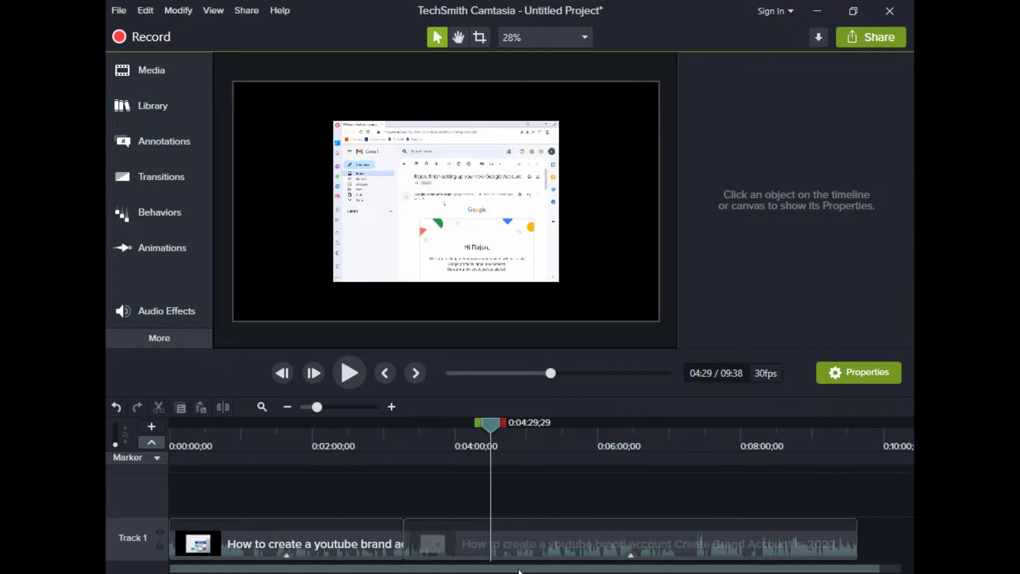
pyautogui.moveTo(863, 536); pyautogui.dragTo(822, 567)
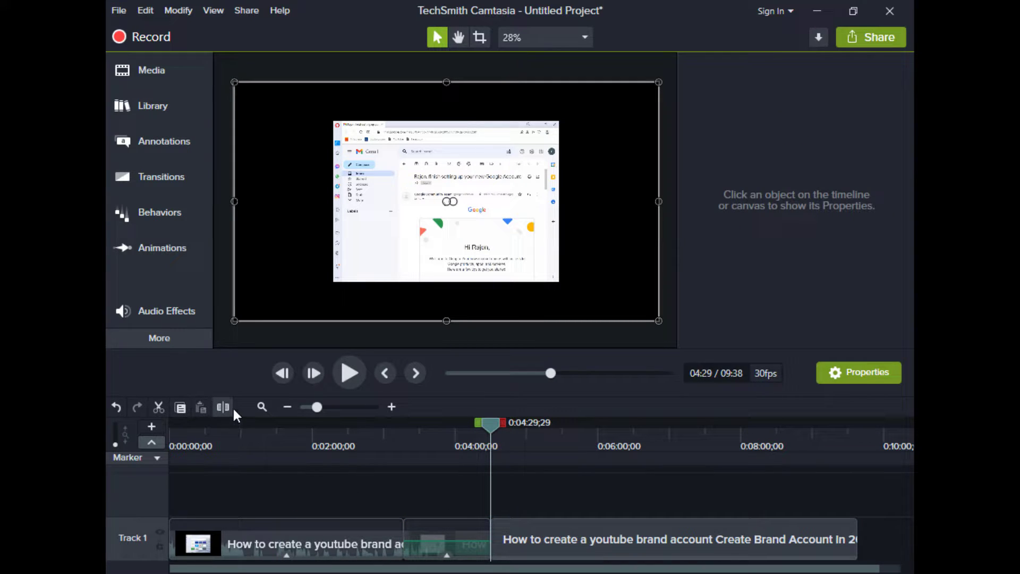
# Delete the middle segment between the two cuts on Track 1.
pyautogui.moveTo(492, 426); pyautogui.dragTo(464, 431)
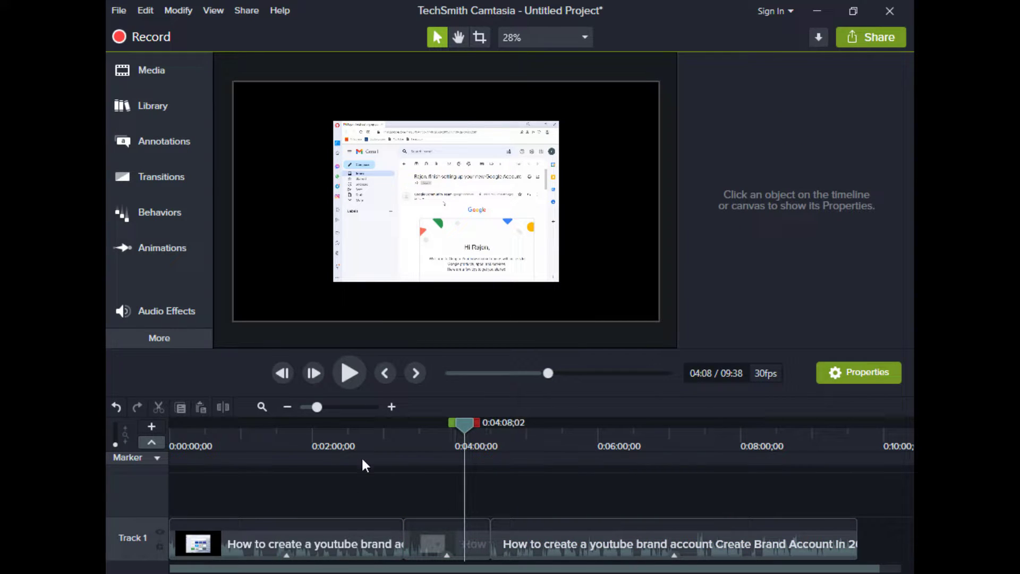
pyautogui.click(362, 449)
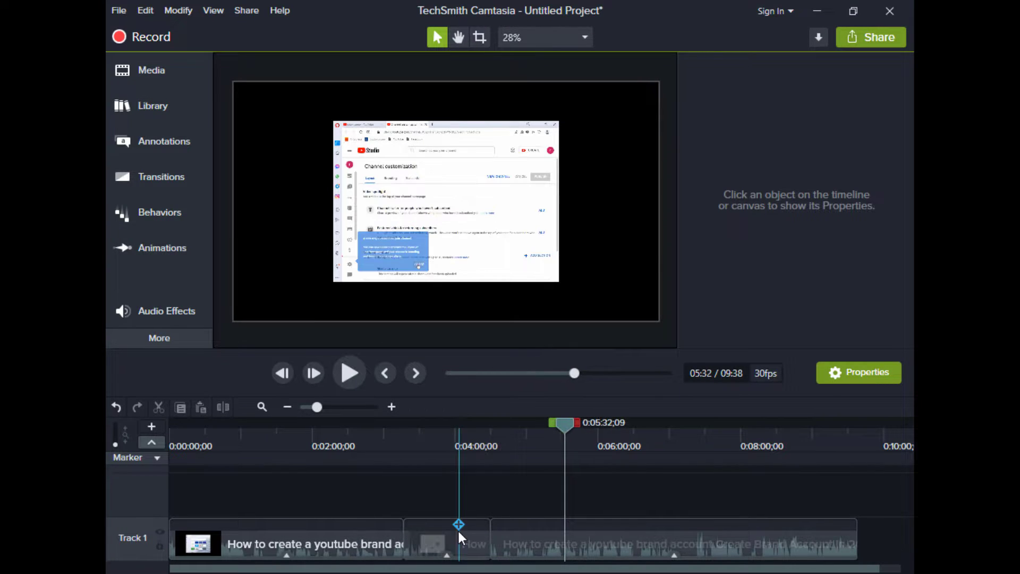
pyautogui.rightClick(457, 528)
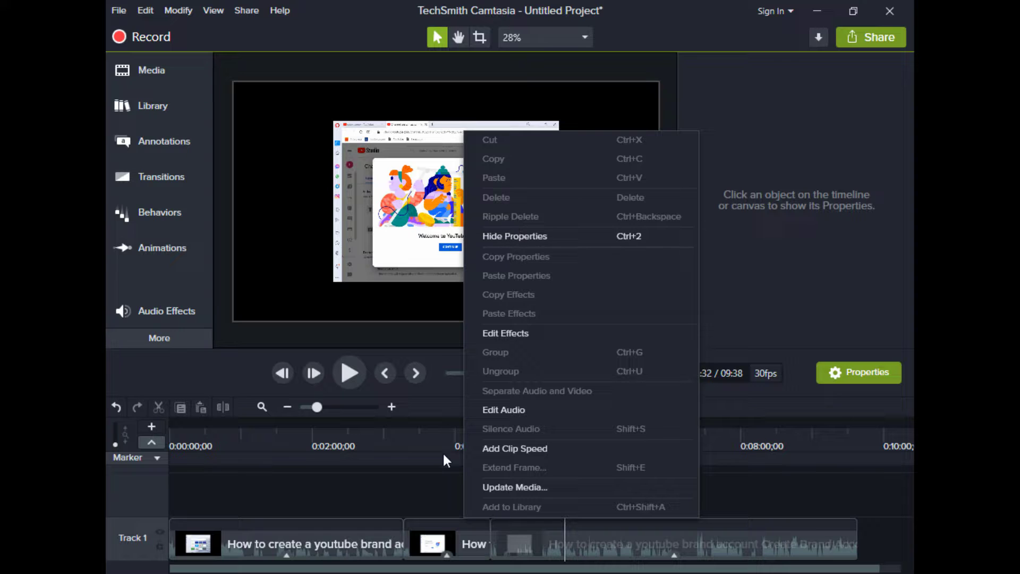
pyautogui.click(436, 483)
pyautogui.click(458, 546)
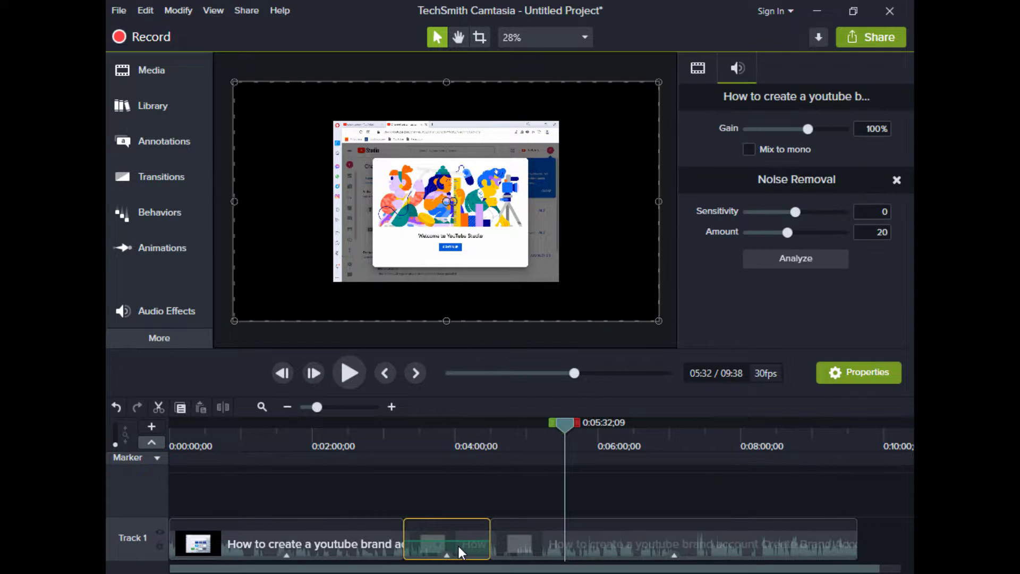
pyautogui.rightClick(458, 544)
pyautogui.click(486, 196)
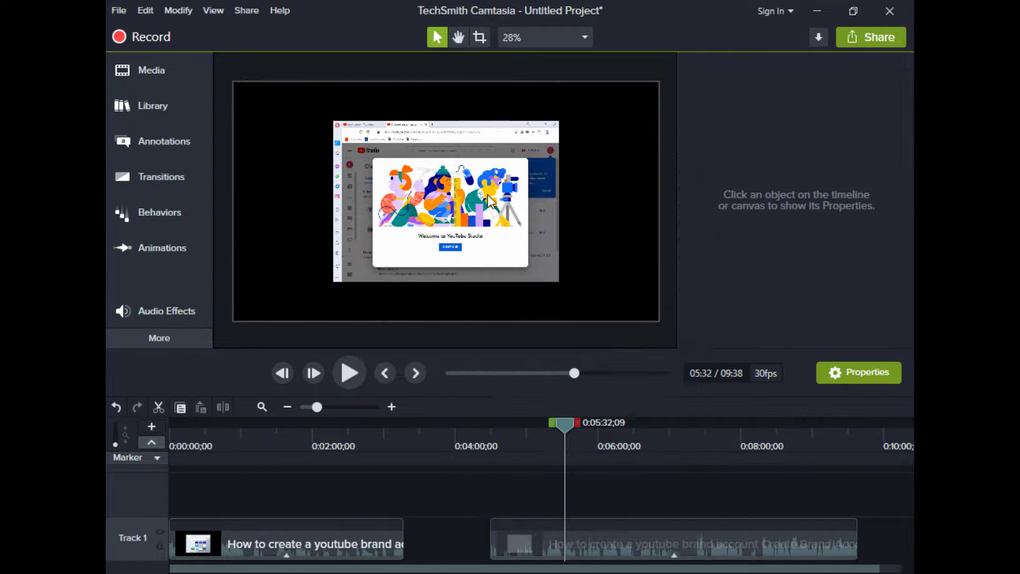
# Close the gap by moving the second clip against the end of the first, and return the playhead to the start.
pyautogui.moveTo(564, 433); pyautogui.dragTo(392, 465)
pyautogui.click(569, 547)
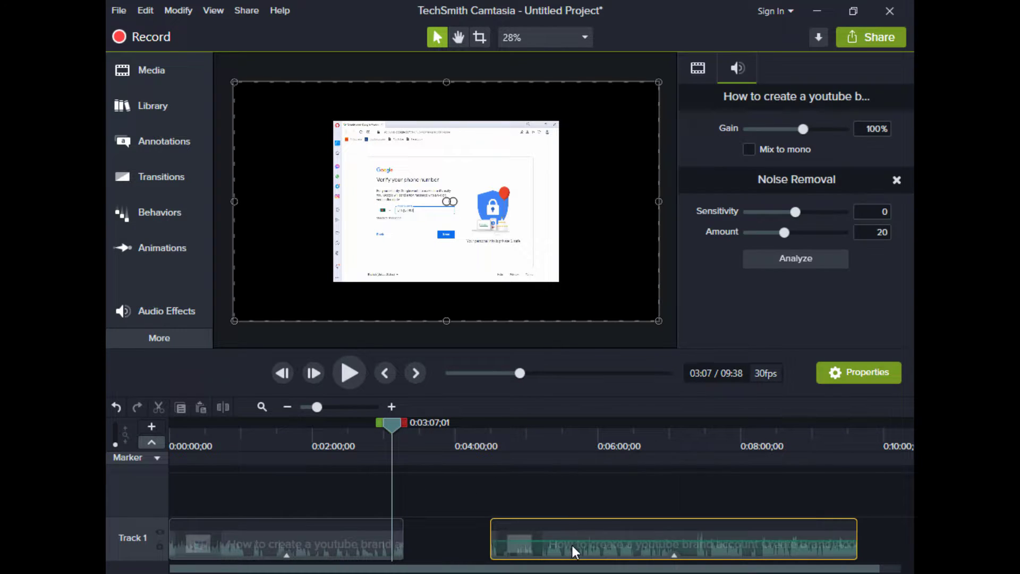
pyautogui.moveTo(571, 548); pyautogui.dragTo(406, 545)
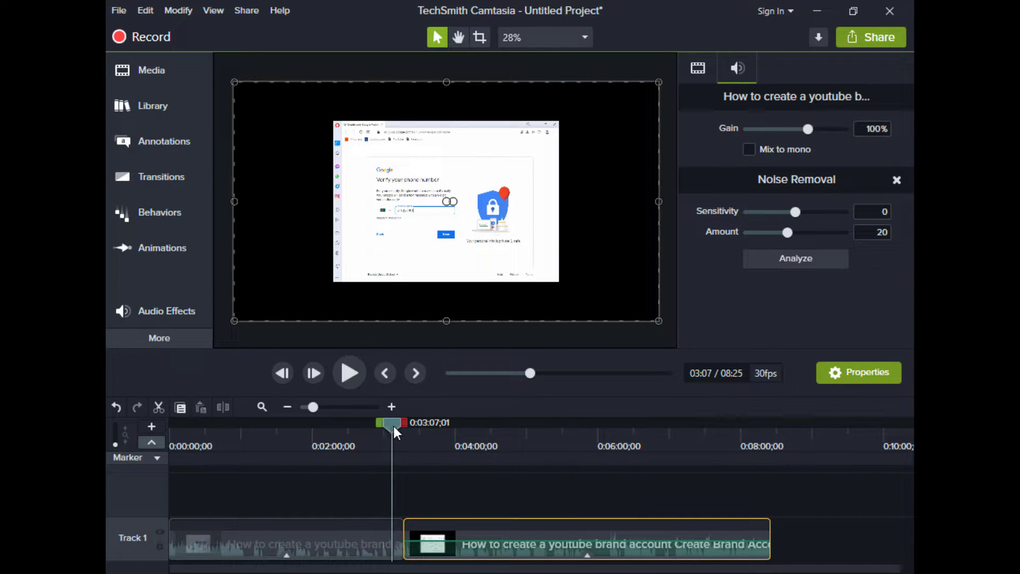
pyautogui.moveTo(393, 426); pyautogui.dragTo(343, 441)
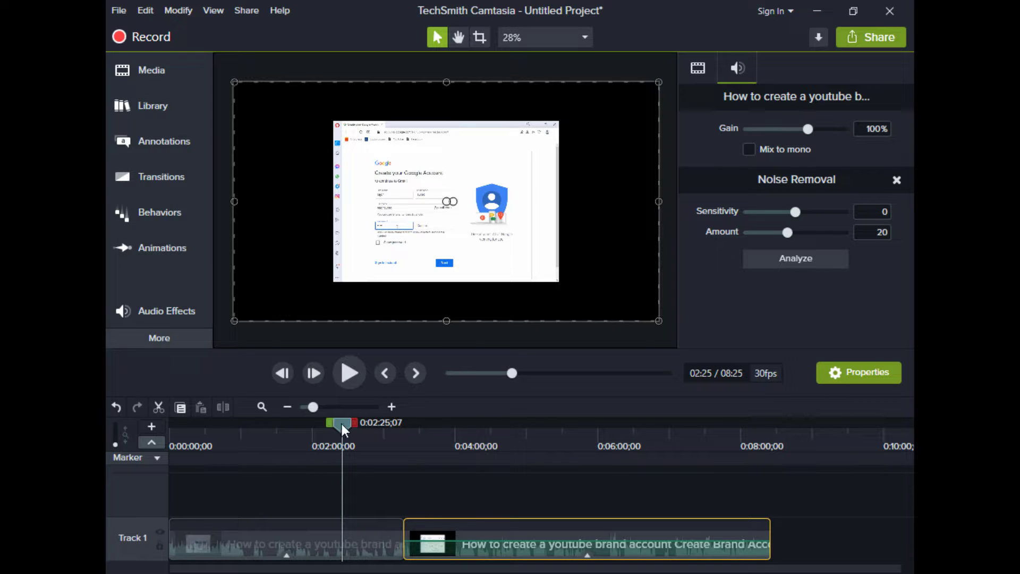
pyautogui.moveTo(342, 423); pyautogui.dragTo(155, 436)
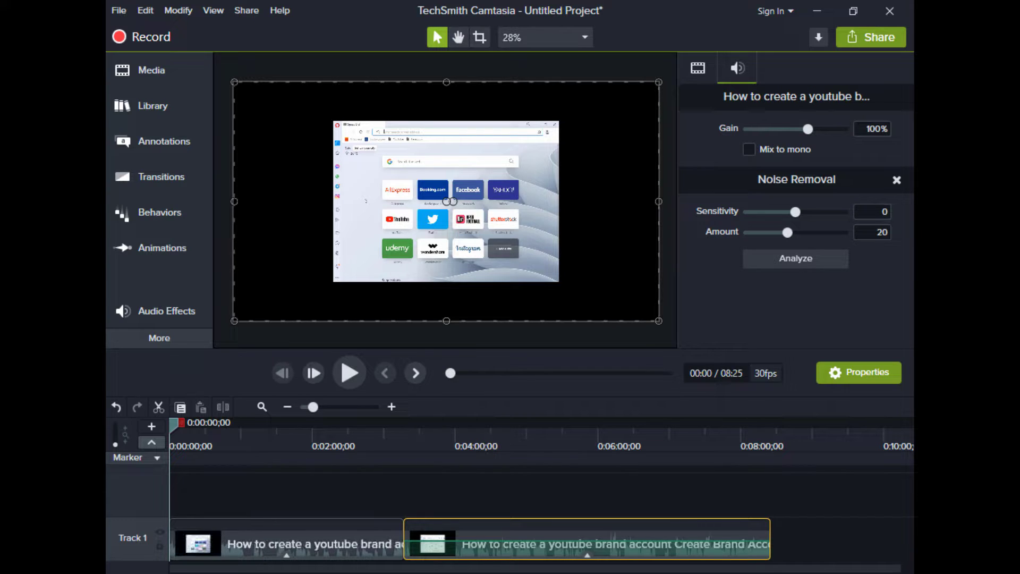
# Shift the Track 1 clips along the timeline and move them back to the start with no gap between them.
pyautogui.moveTo(519, 547); pyautogui.dragTo(431, 539)
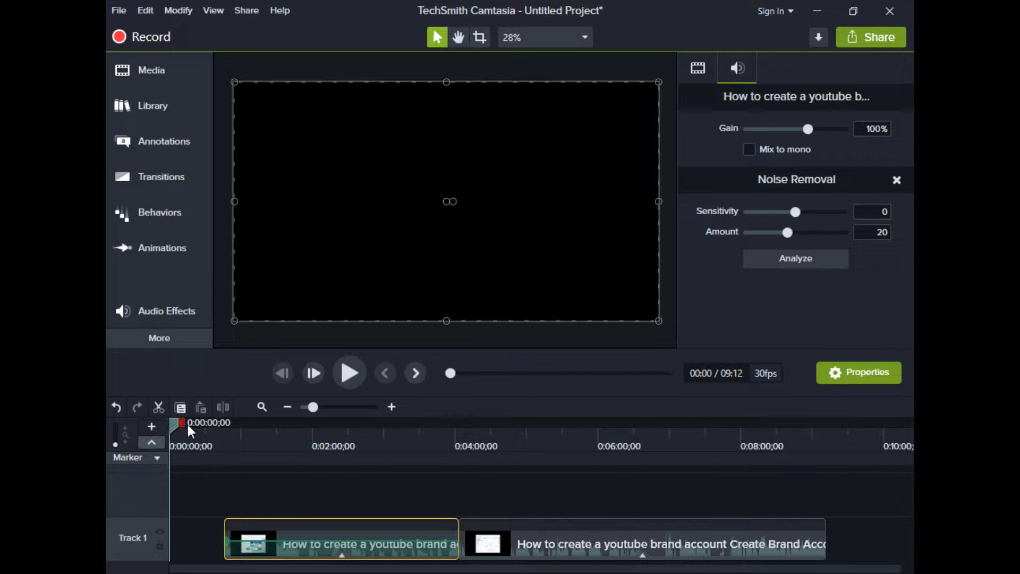
pyautogui.moveTo(179, 422); pyautogui.dragTo(169, 446)
pyautogui.click(217, 510)
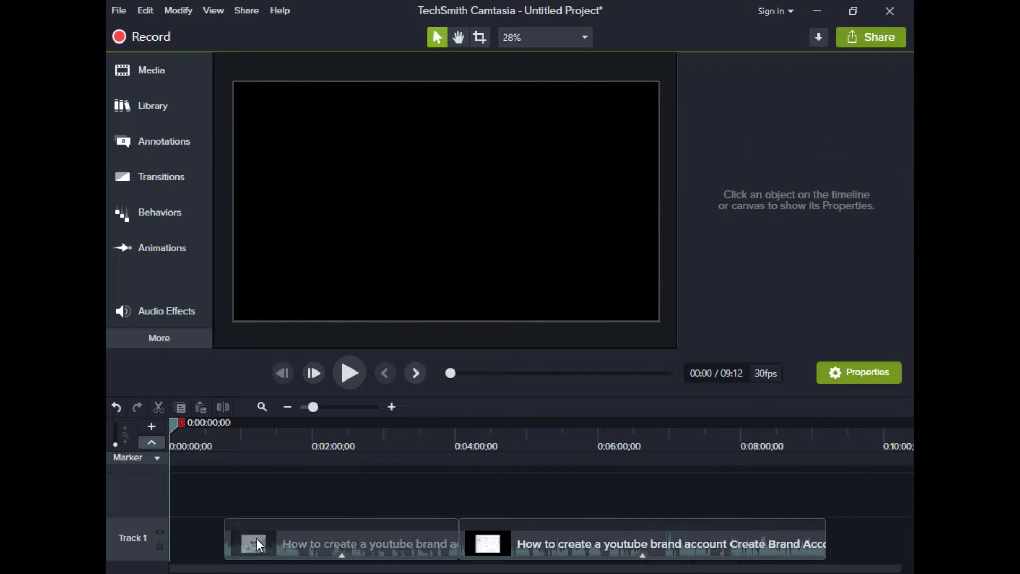
pyautogui.moveTo(244, 542); pyautogui.dragTo(191, 539)
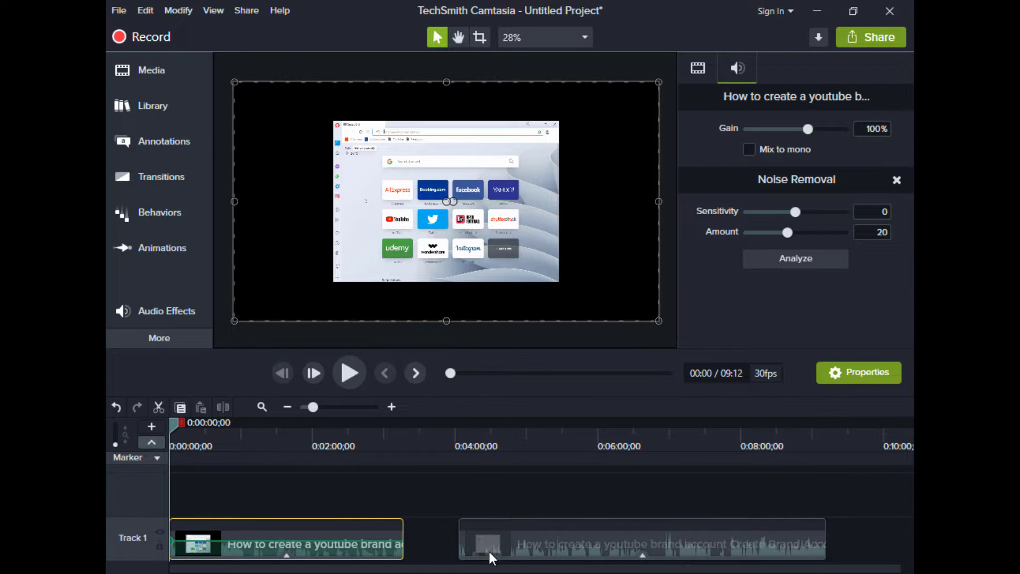
pyautogui.moveTo(489, 549); pyautogui.dragTo(447, 552)
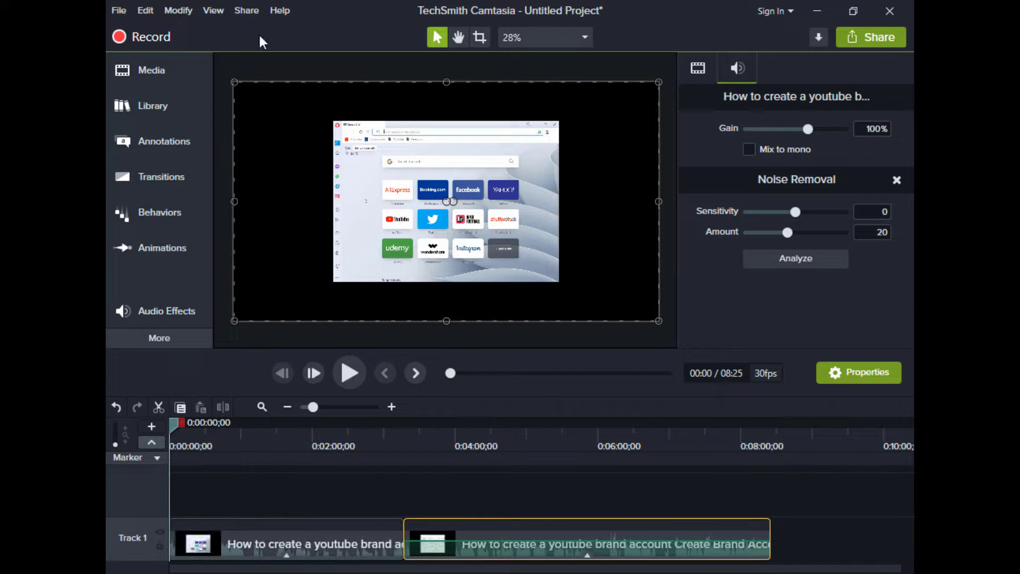
# Add the Assist lower third from the Camtasia 2019 library to Track 2 at the start of the timeline.
pyautogui.click(155, 105)
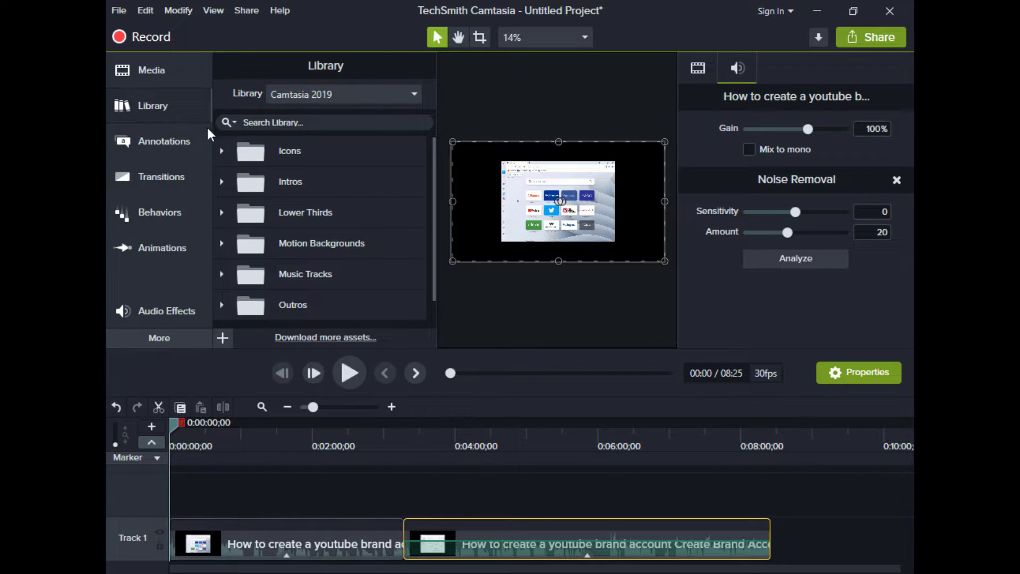
pyautogui.doubleClick(323, 212)
pyautogui.scroll(-3, 302, 246)
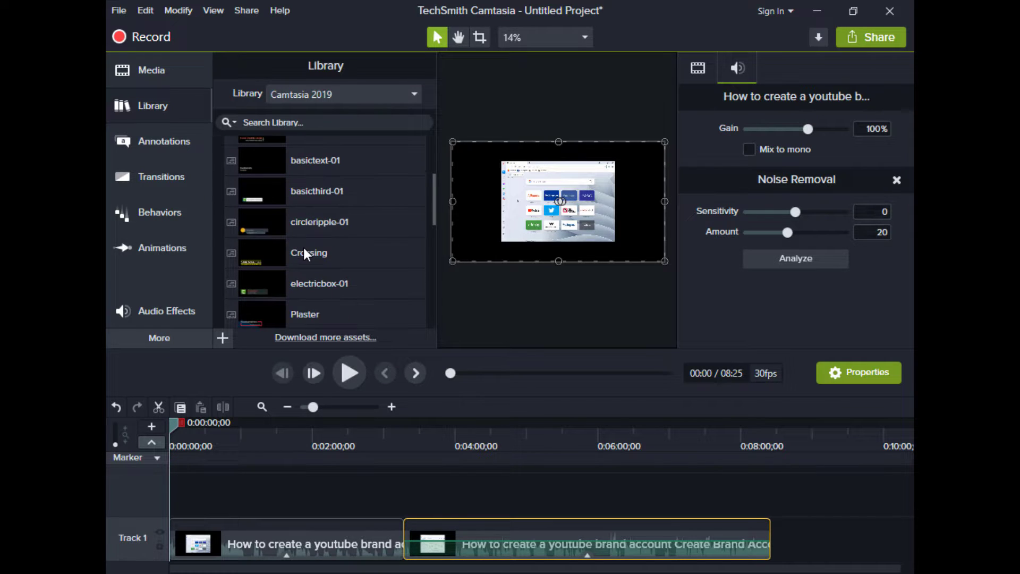
pyautogui.scroll(1, 304, 248)
pyautogui.moveTo(268, 180)
pyautogui.mouseDown()
pyautogui.moveTo(323, 429)
pyautogui.moveTo(291, 515)
pyautogui.moveTo(178, 489)
pyautogui.mouseUp()
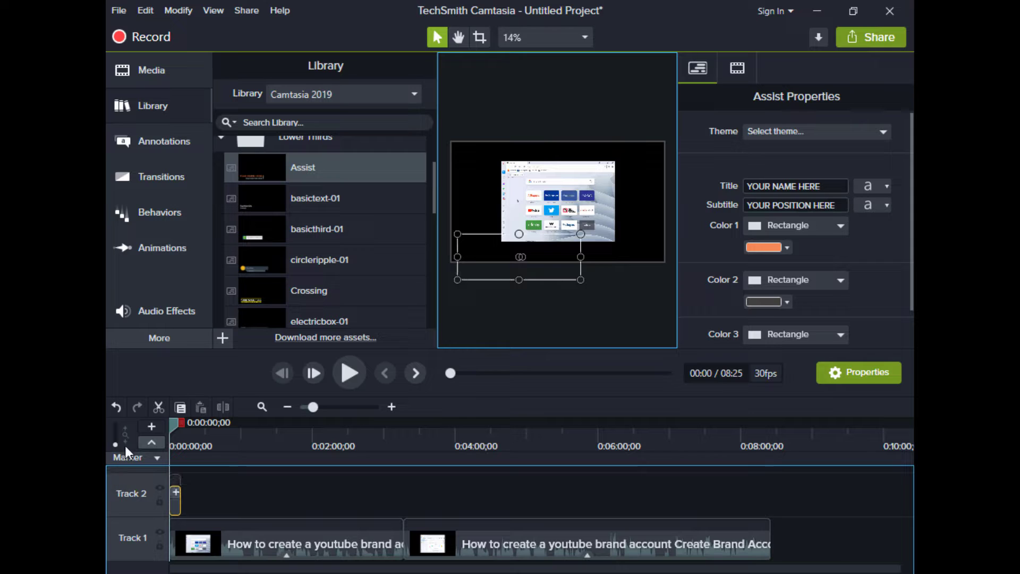
# Preview the Assist lower third on a larger canvas from the start of the video to 0:00:07;29.
pyautogui.click(164, 75)
pyautogui.click(163, 73)
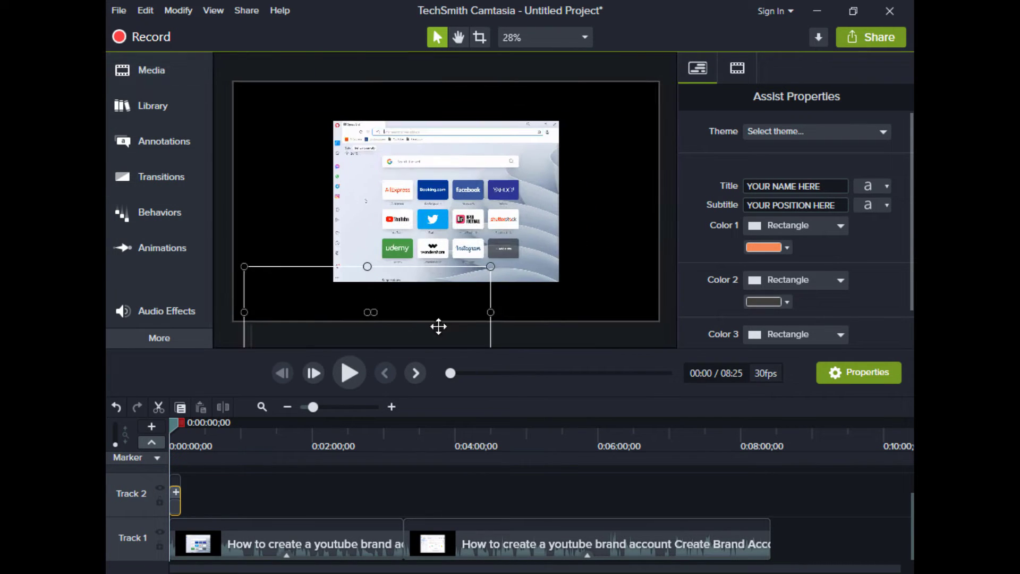
pyautogui.click(345, 380)
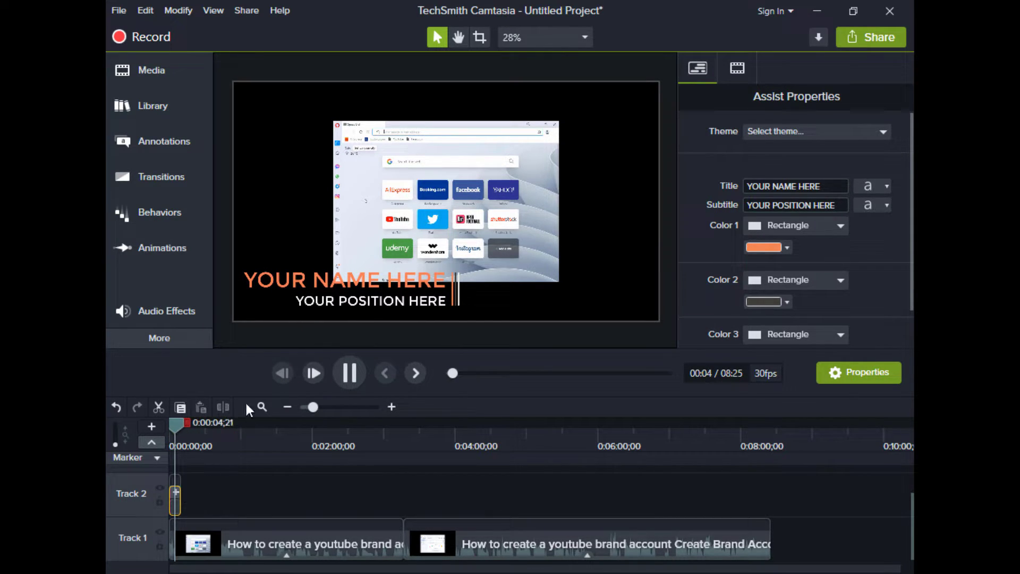
pyautogui.click(345, 380)
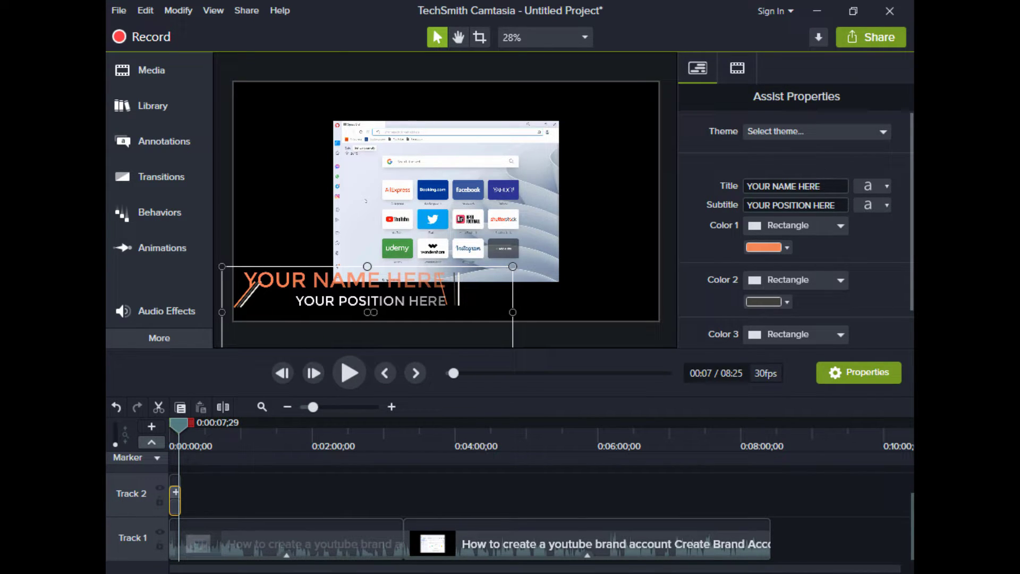
# Replace the Assist lower third's title with the presenter's name and set its subtitle to "subscribe".
pyautogui.click(747, 185)
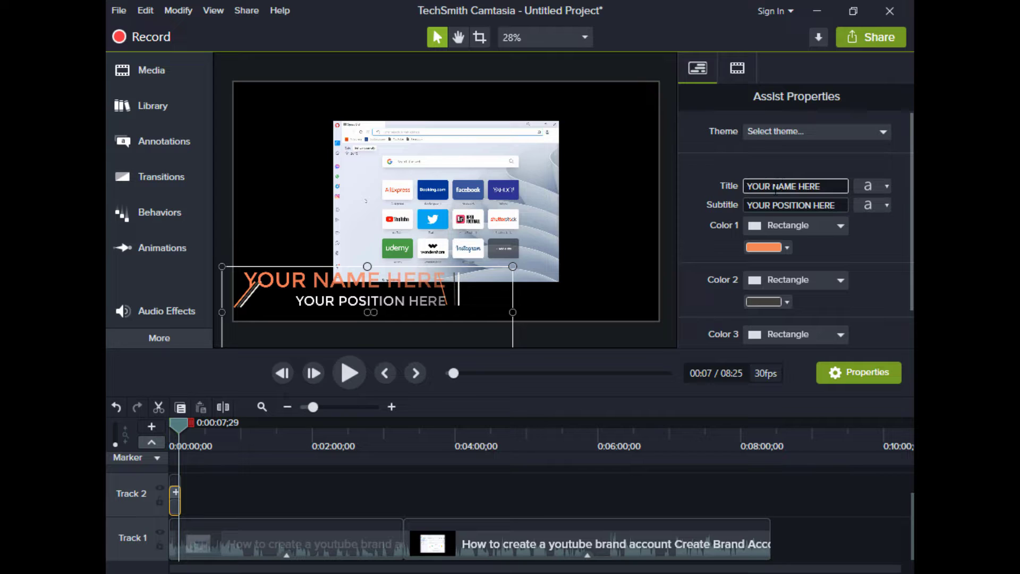
pyautogui.moveTo(820, 186); pyautogui.dragTo(737, 189)
pyautogui.write('rajon org')
pyautogui.click(832, 205)
pyautogui.write('s')
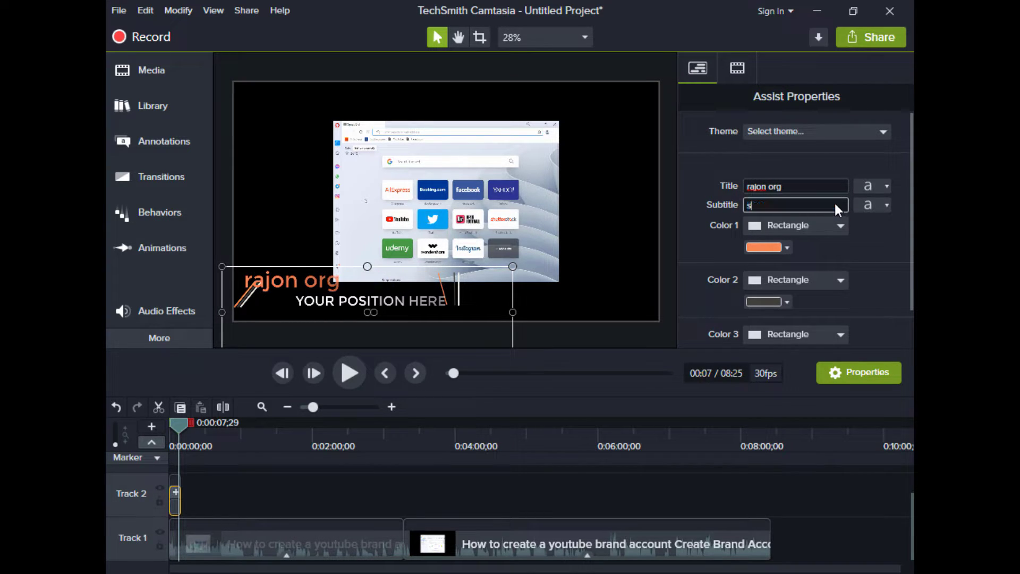
pyautogui.write('ubscribe')
# Play the edited Assist lower third from the start of the timeline, and return the playhead to 0:00:04;04.
pyautogui.moveTo(183, 422); pyautogui.dragTo(136, 449)
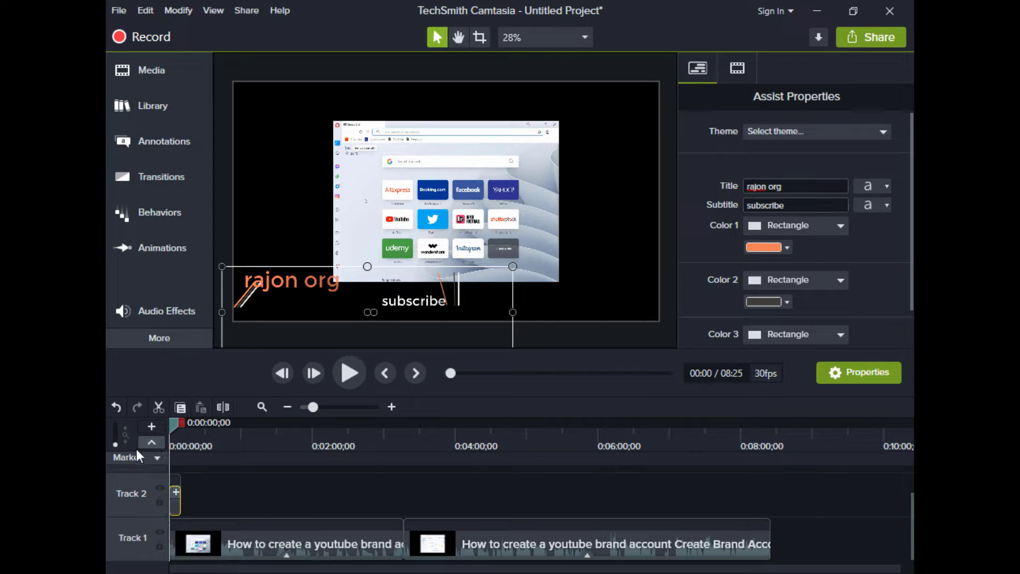
pyautogui.click(351, 373)
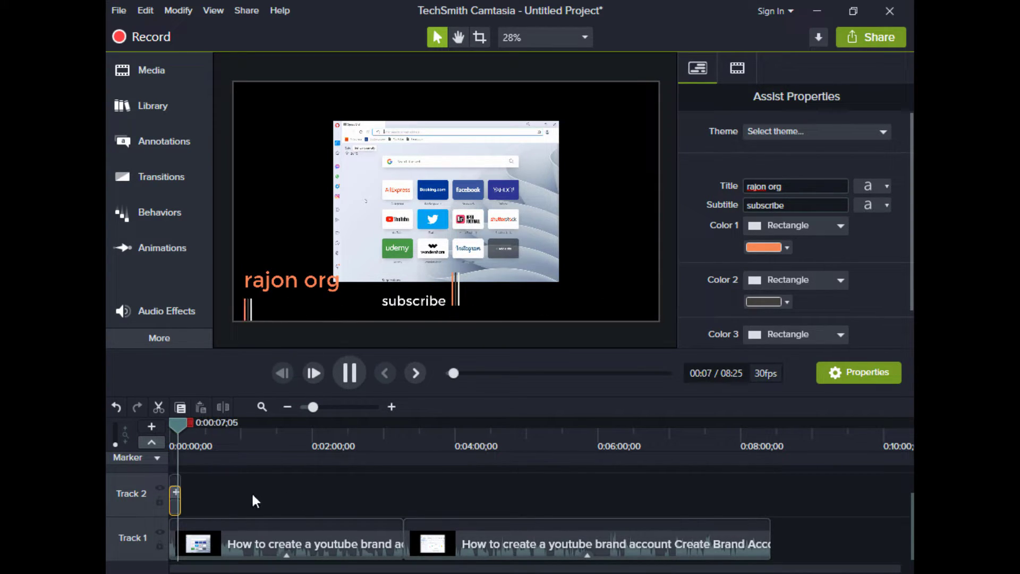
pyautogui.click(173, 439)
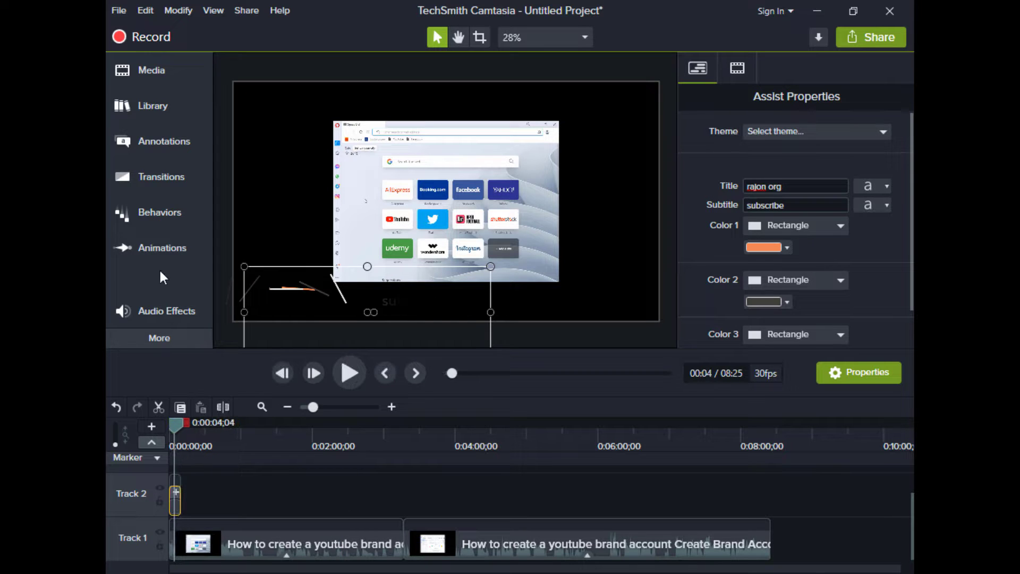
# Add the circleripple-01 lower third from the library to Track 2 at about 0:01:30.
pyautogui.click(154, 106)
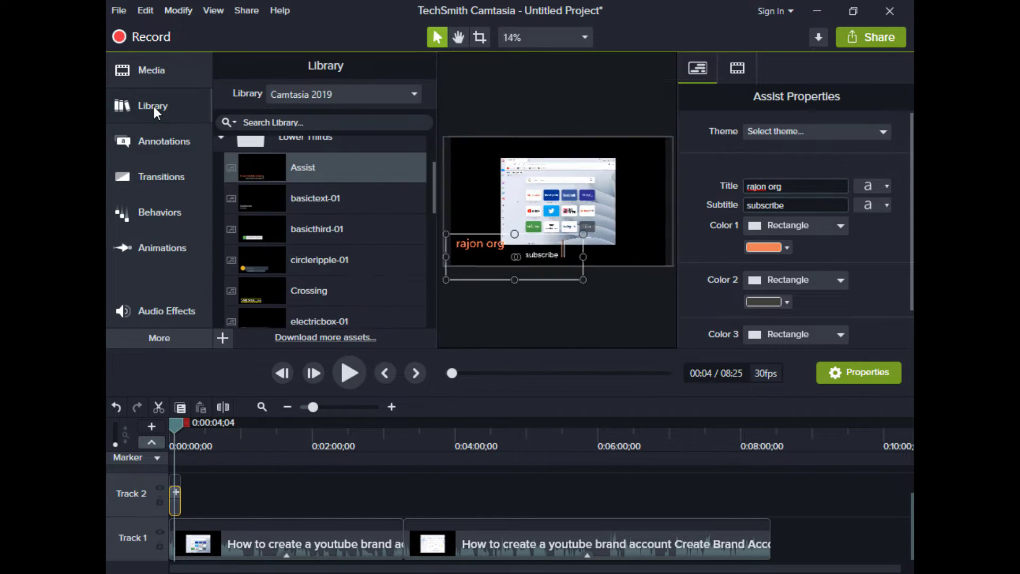
pyautogui.click(314, 199)
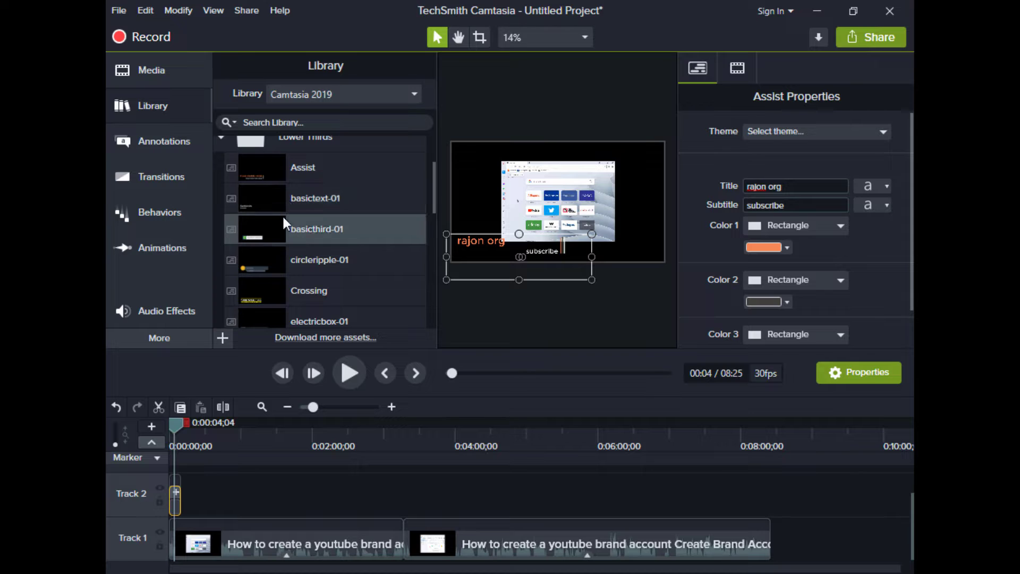
pyautogui.moveTo(285, 295); pyautogui.dragTo(278, 495)
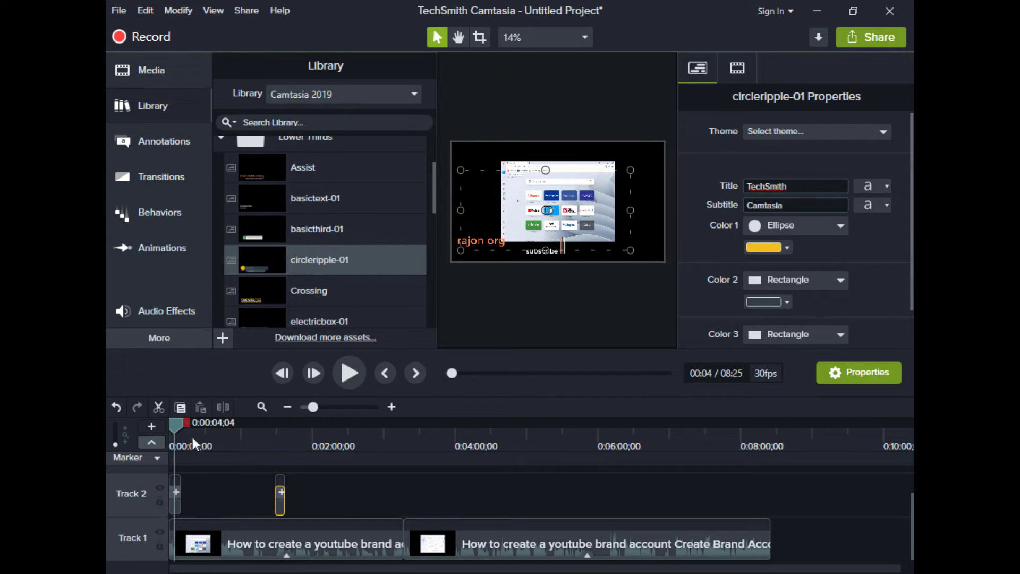
# Preview the circleripple-01 lower third from 0:01:24;12, and move the playhead back to 0:00:15;25.
pyautogui.moveTo(178, 423); pyautogui.dragTo(272, 417)
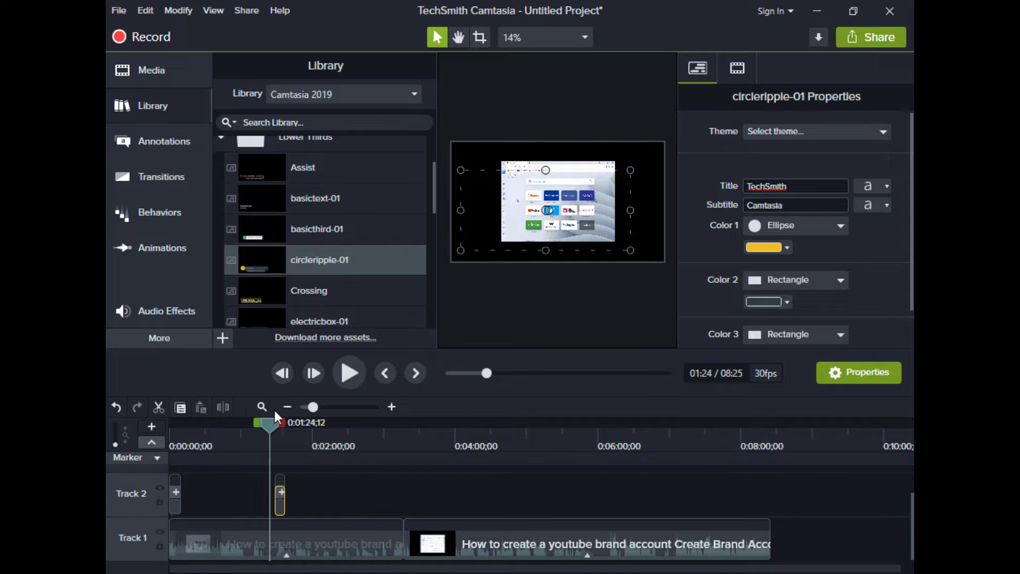
pyautogui.click(165, 64)
pyautogui.click(165, 62)
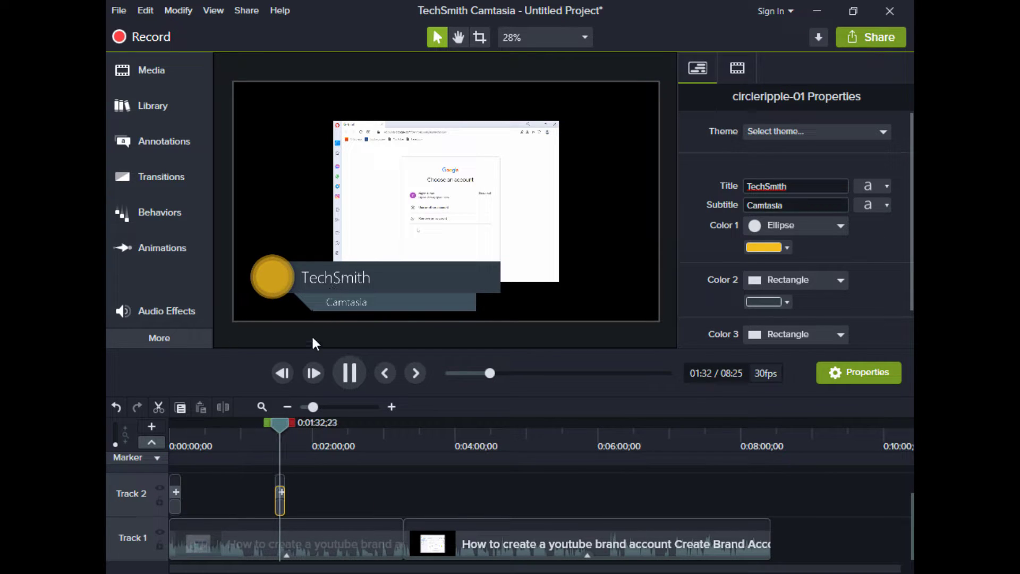
pyautogui.moveTo(281, 423); pyautogui.dragTo(186, 452)
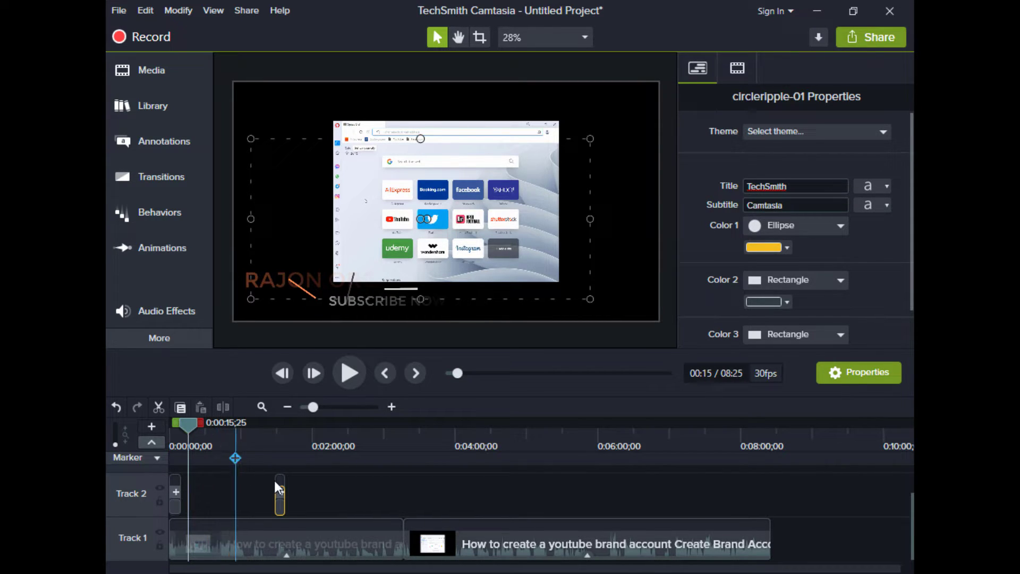
# Move the playhead to 0:01:54;20 and add a Stretch transition between the first and second clips on Track 1.
pyautogui.click(296, 489)
pyautogui.moveTo(187, 422)
pyautogui.mouseDown()
pyautogui.moveTo(288, 443)
pyautogui.moveTo(389, 445)
pyautogui.moveTo(409, 429)
pyautogui.moveTo(305, 436)
pyautogui.mouseUp()
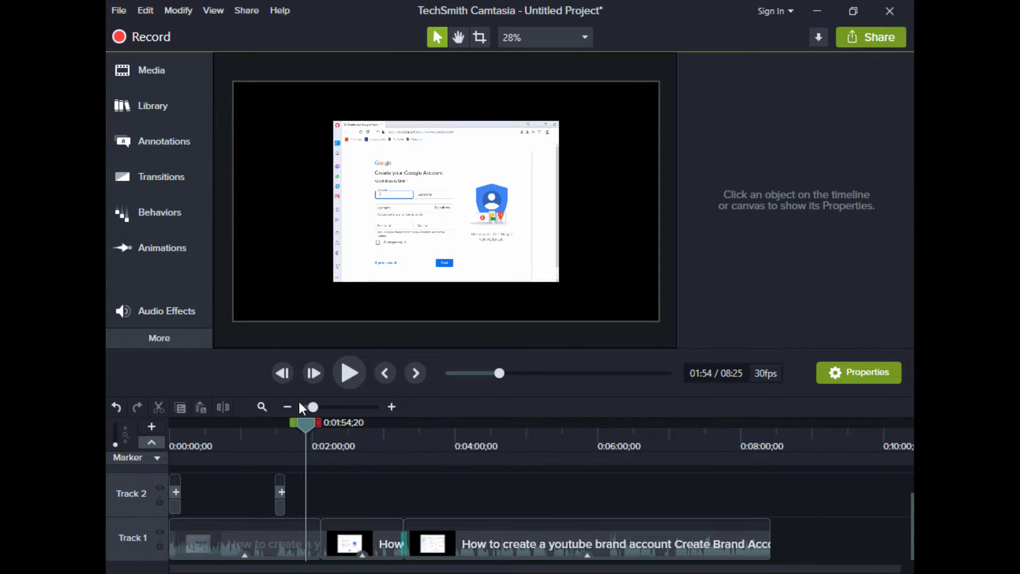
pyautogui.click(170, 150)
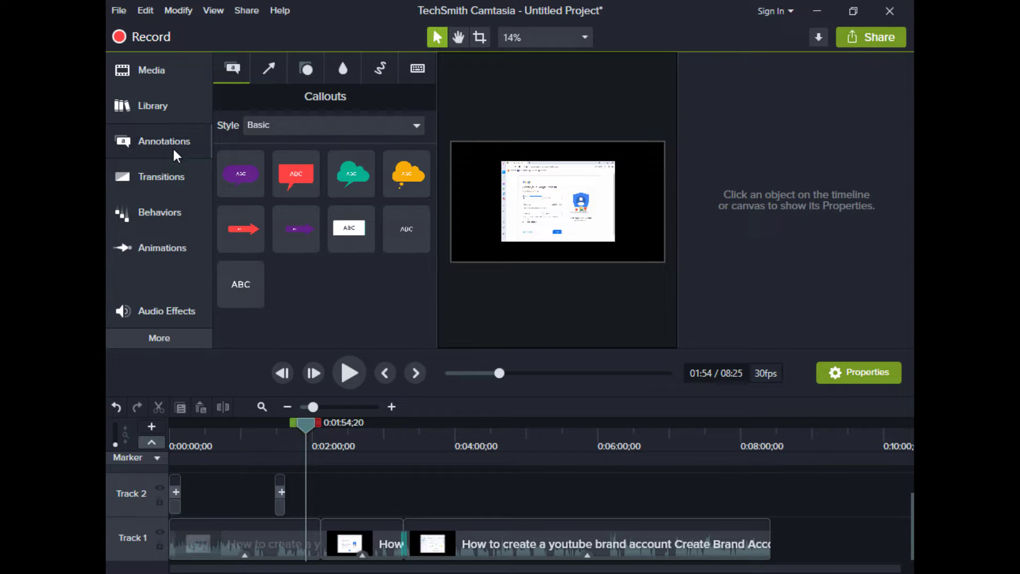
pyautogui.click(167, 176)
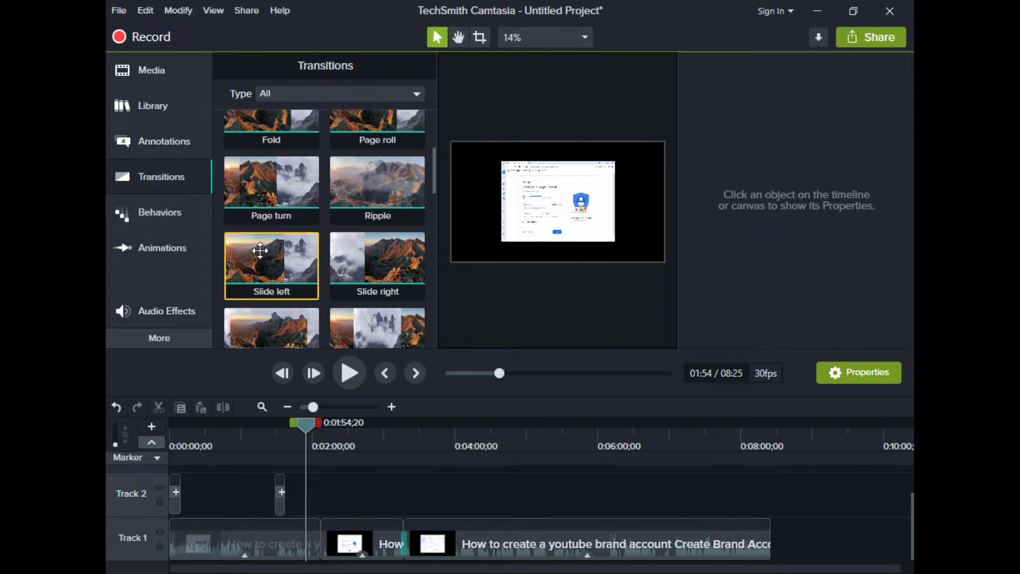
pyautogui.scroll(-2, 319, 284)
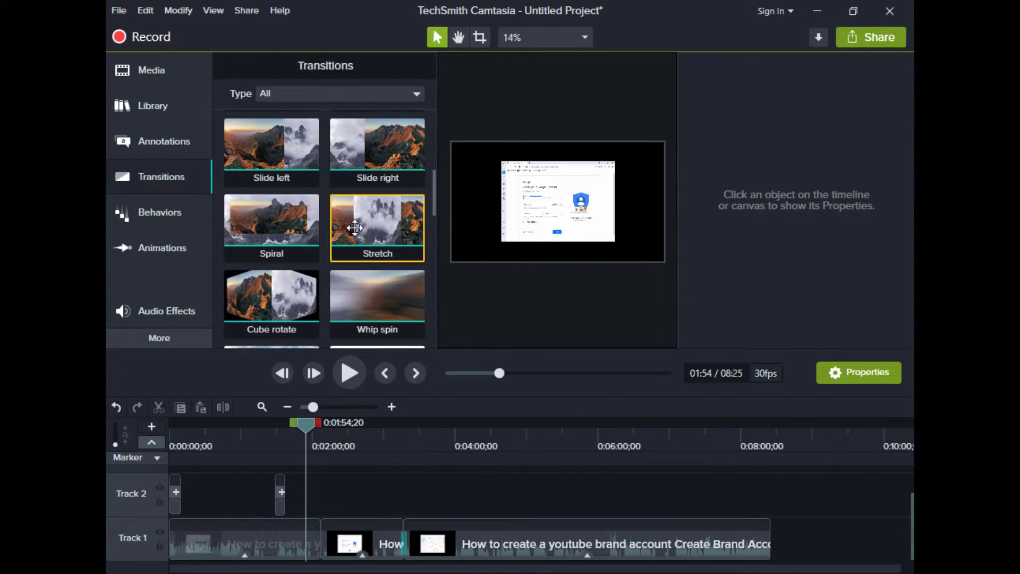
pyautogui.moveTo(360, 225); pyautogui.dragTo(321, 540)
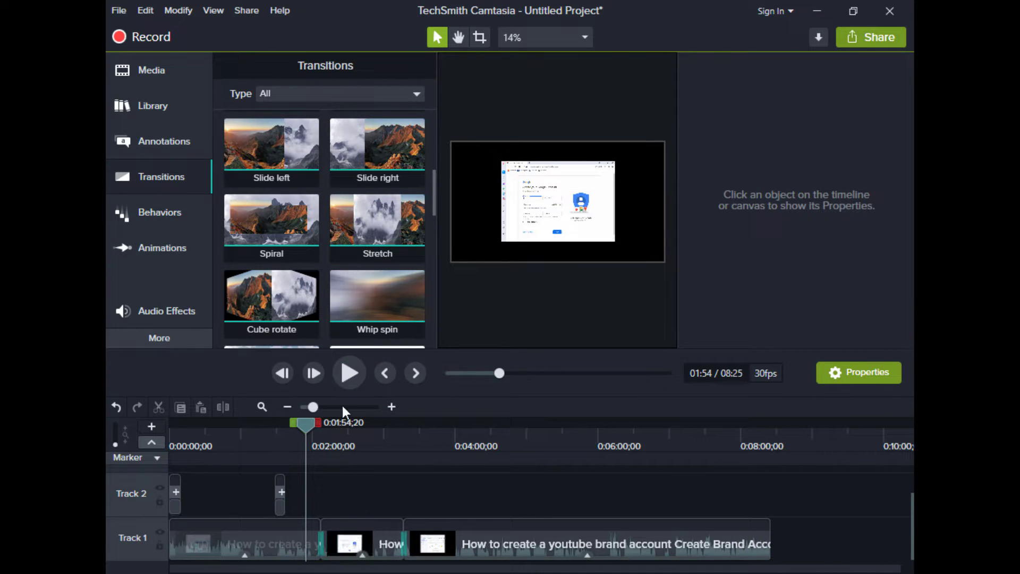
# Play through the Stretch transition on a larger canvas, and move the playhead back to 0:00:52;16.
pyautogui.click(348, 374)
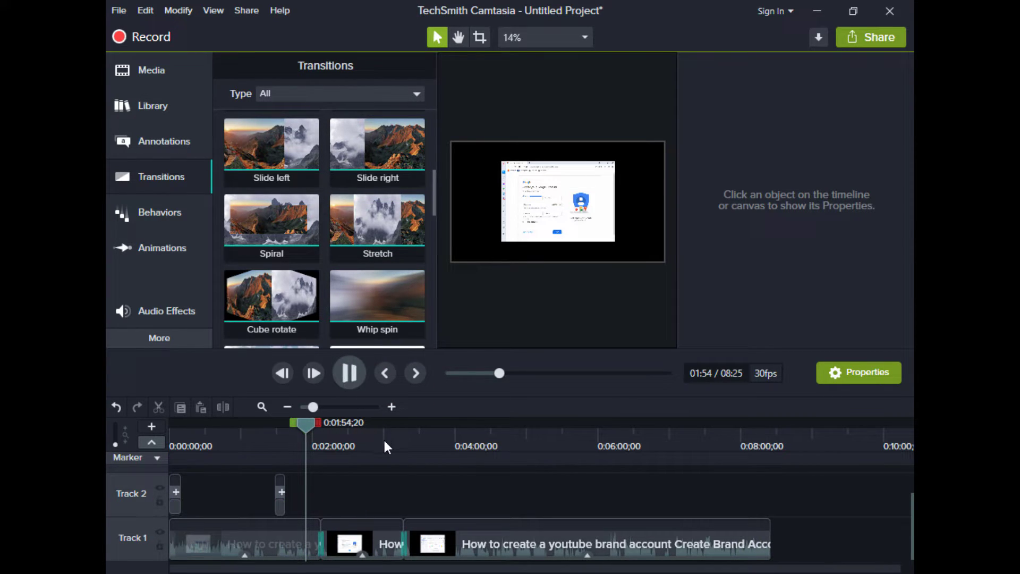
pyautogui.click(147, 62)
pyautogui.click(147, 65)
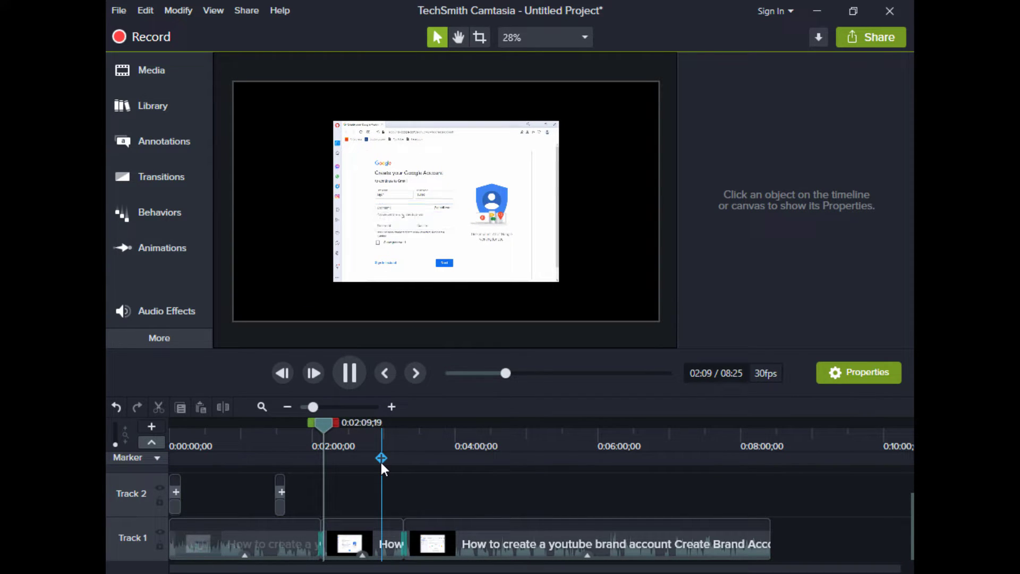
pyautogui.moveTo(317, 428); pyautogui.dragTo(250, 494)
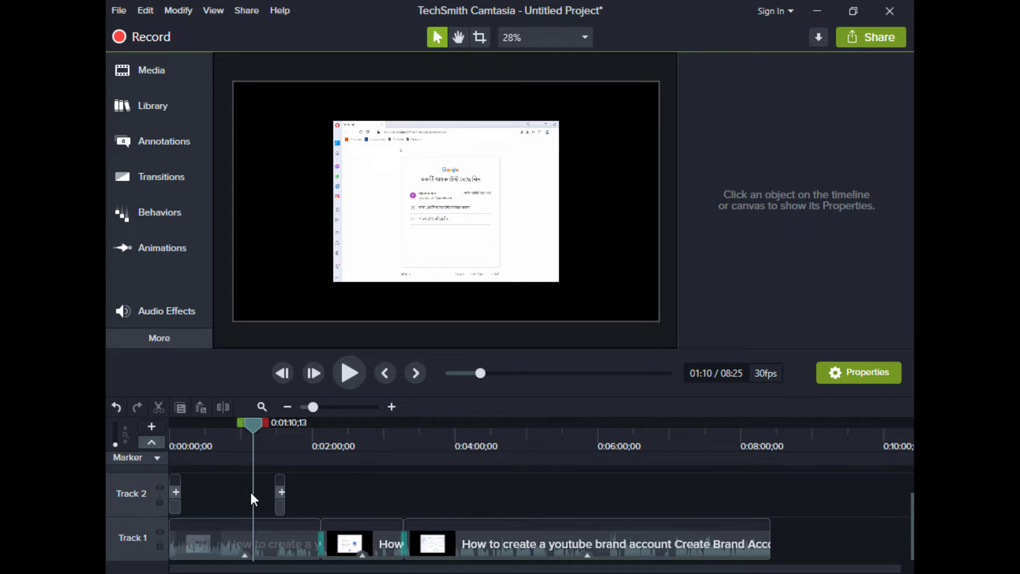
pyautogui.click(147, 177)
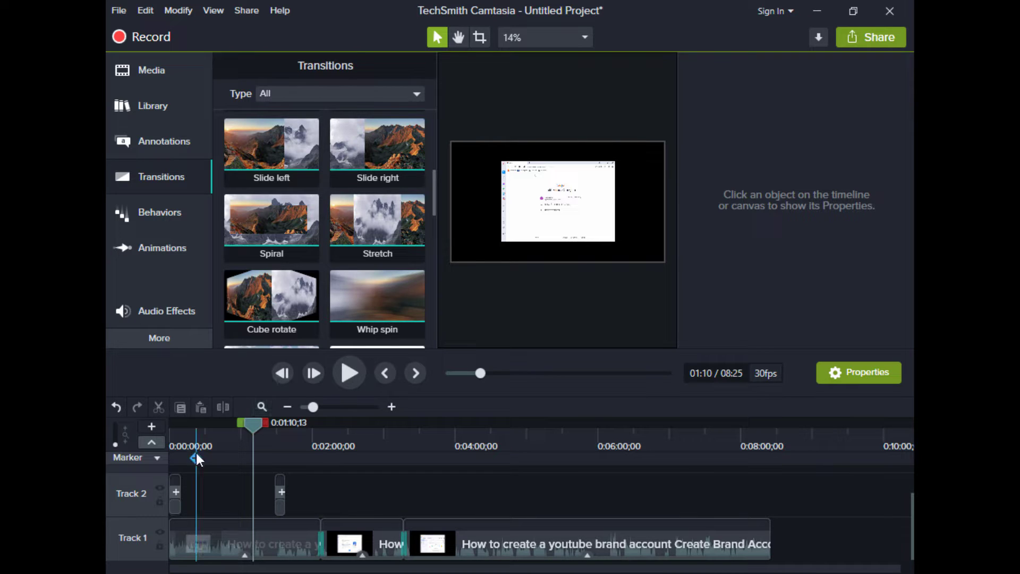
pyautogui.moveTo(251, 426)
pyautogui.mouseDown()
pyautogui.moveTo(572, 476)
pyautogui.moveTo(457, 490)
pyautogui.moveTo(231, 477)
pyautogui.mouseUp()
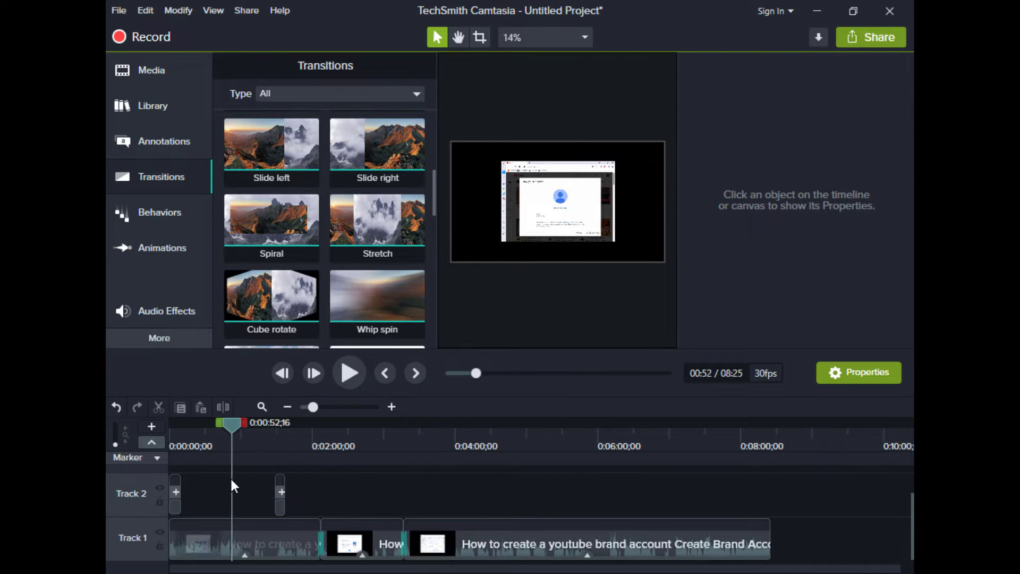
# Show all callout styles, add the purple speech bubble to Track 2 at about 0:07:10, and view it at 0:07:31;05.
pyautogui.click(161, 143)
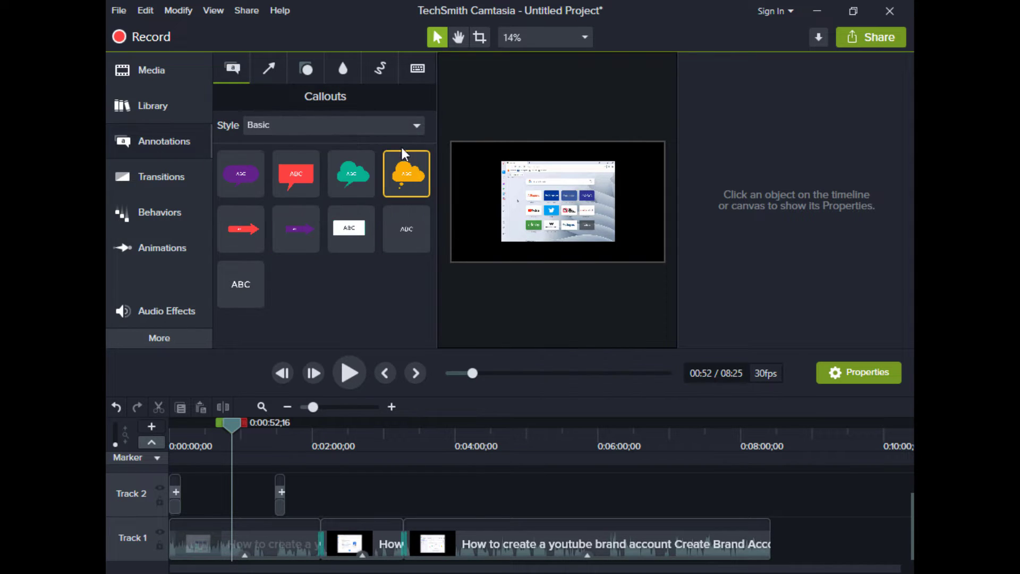
pyautogui.click(417, 126)
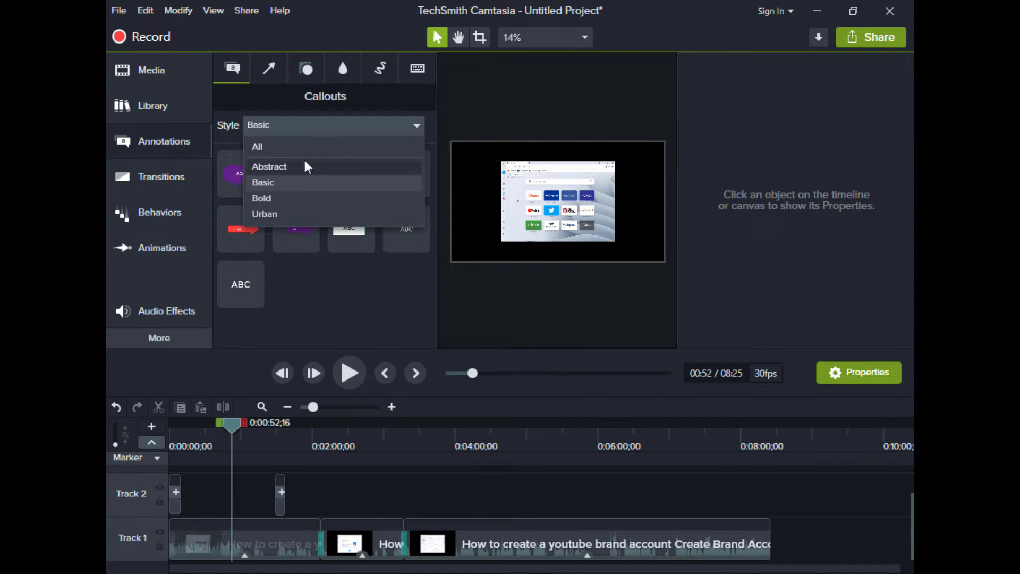
pyautogui.click(295, 146)
pyautogui.scroll(-5, 320, 225)
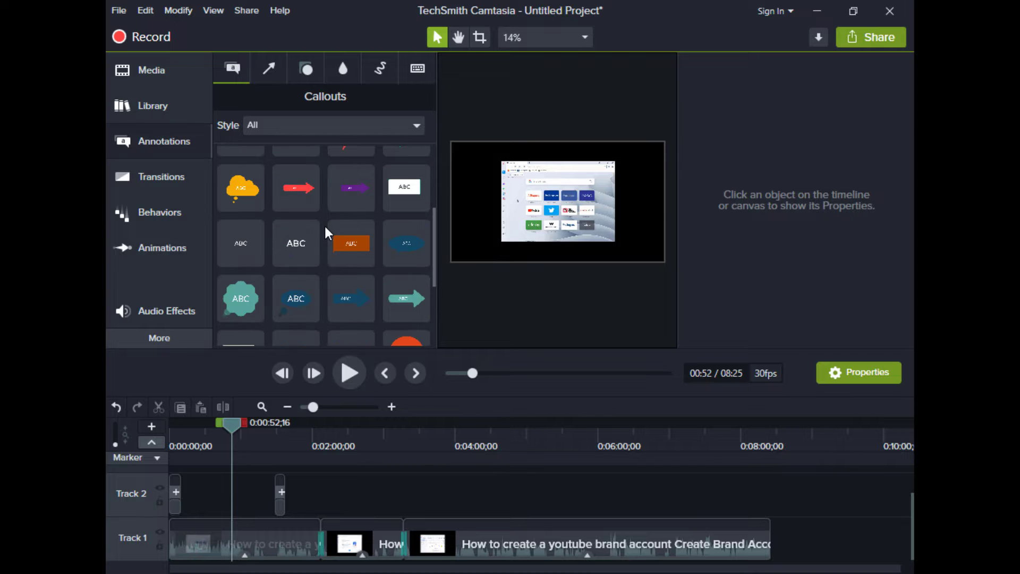
pyautogui.scroll(-2, 325, 232)
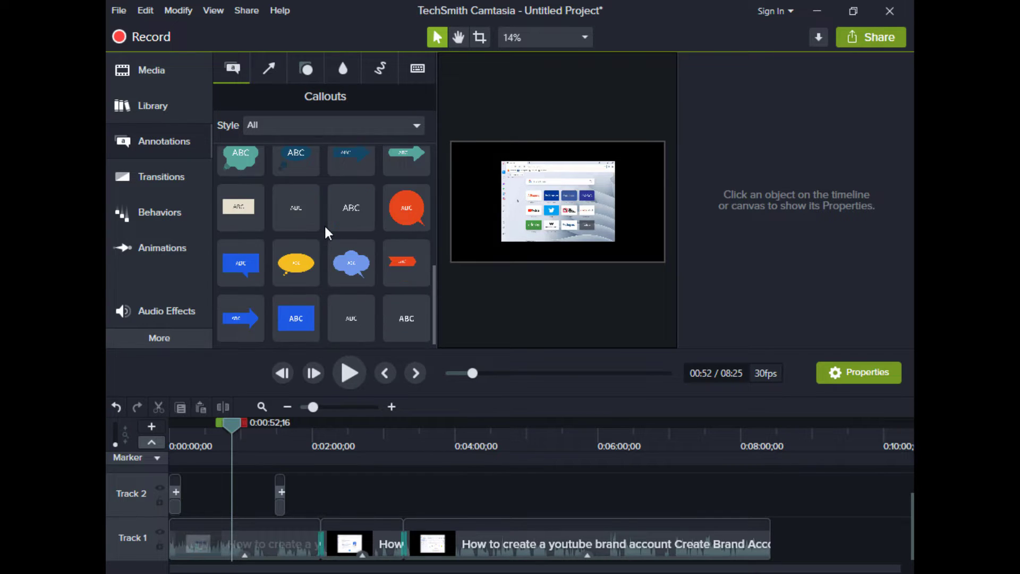
pyautogui.scroll(7, 343, 266)
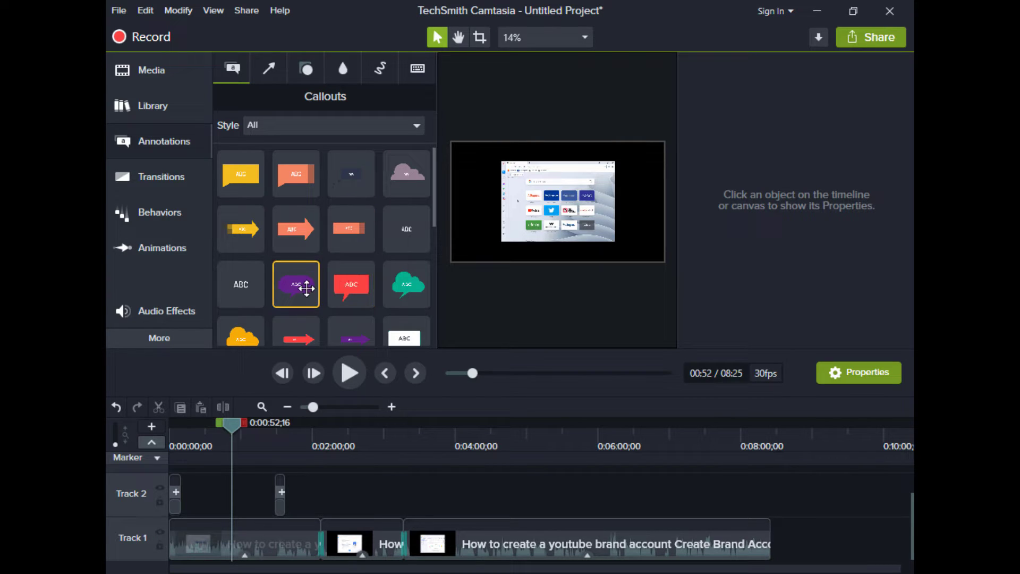
pyautogui.moveTo(299, 284)
pyautogui.mouseDown()
pyautogui.moveTo(361, 351)
pyautogui.moveTo(593, 514)
pyautogui.moveTo(723, 510)
pyautogui.moveTo(684, 494)
pyautogui.mouseUp()
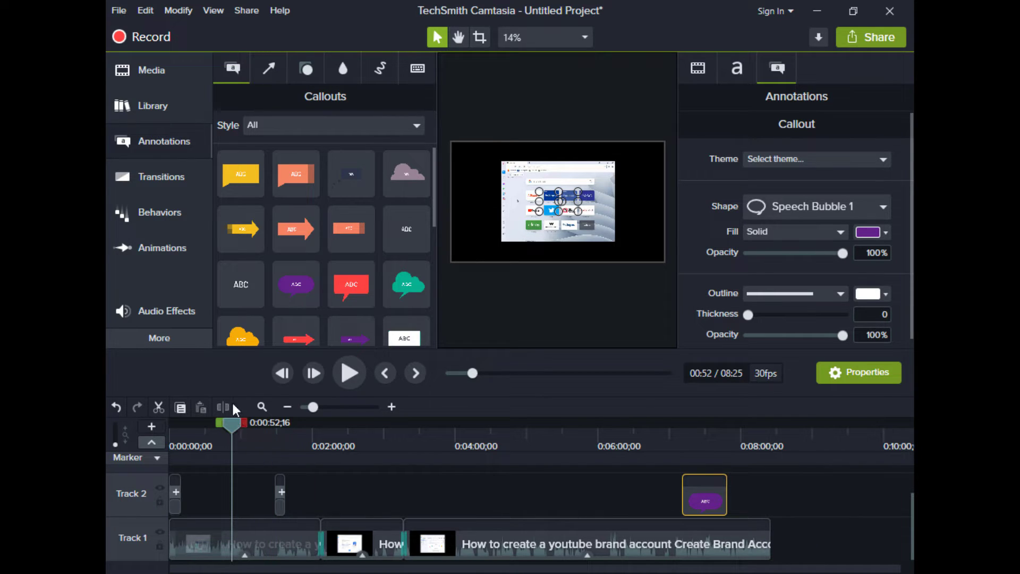
pyautogui.click(150, 73)
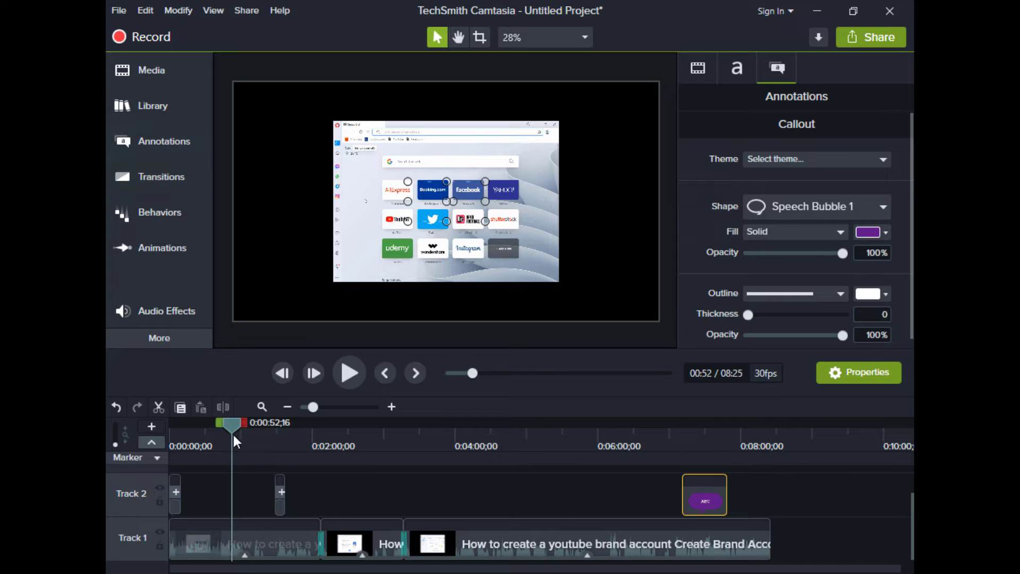
pyautogui.moveTo(234, 435); pyautogui.dragTo(706, 467)
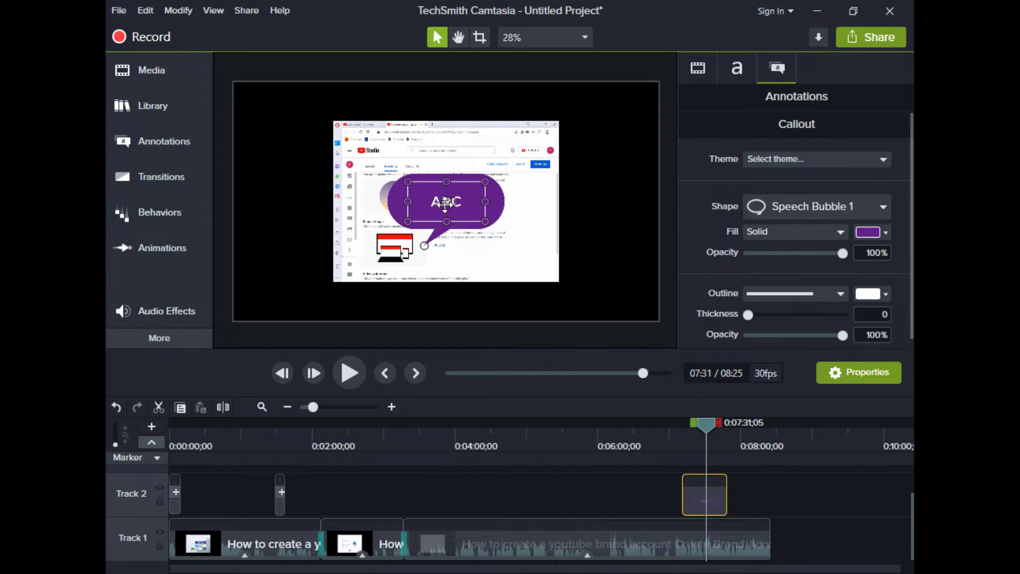
# Move the purple speech bubble to the video's lower-right corner, tuck its tail into the shape, and flatten it into a narrow pill.
pyautogui.moveTo(445, 203); pyautogui.dragTo(509, 274)
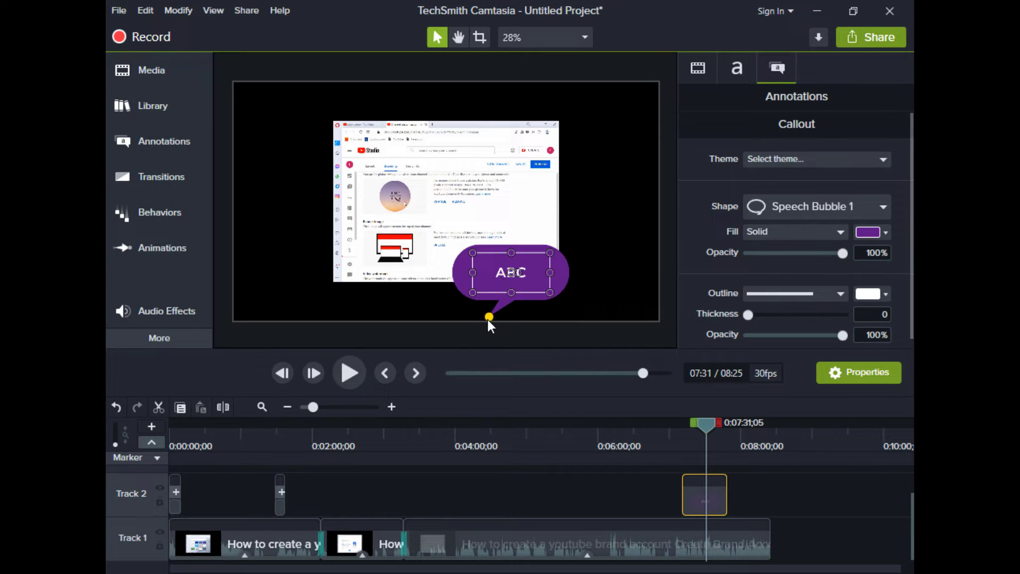
pyautogui.moveTo(488, 318); pyautogui.dragTo(508, 298)
pyautogui.moveTo(512, 253); pyautogui.dragTo(511, 291)
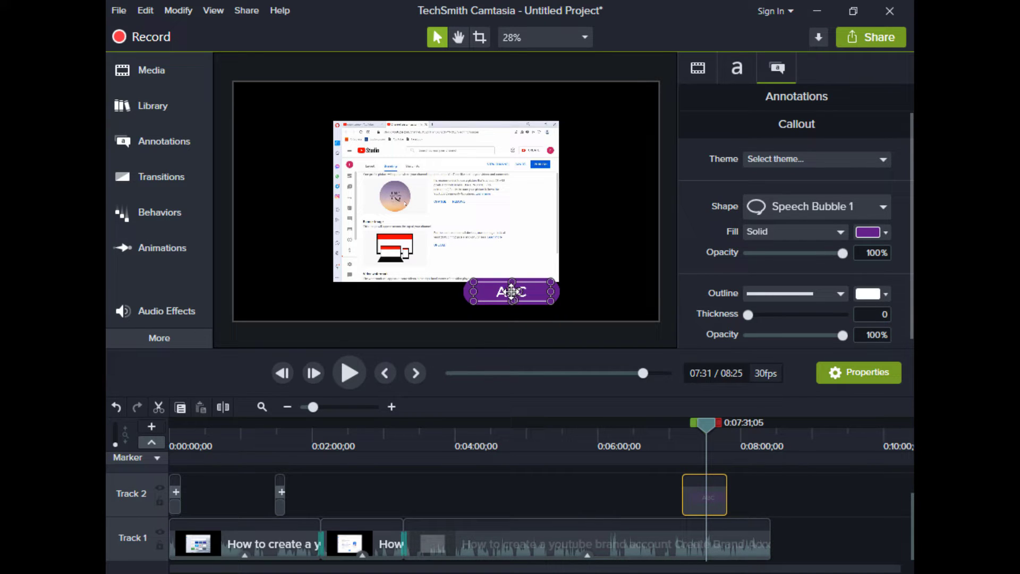
# Replace the speech bubble's ABC text with "subscribe" and deselect the callout.
pyautogui.doubleClick(511, 292)
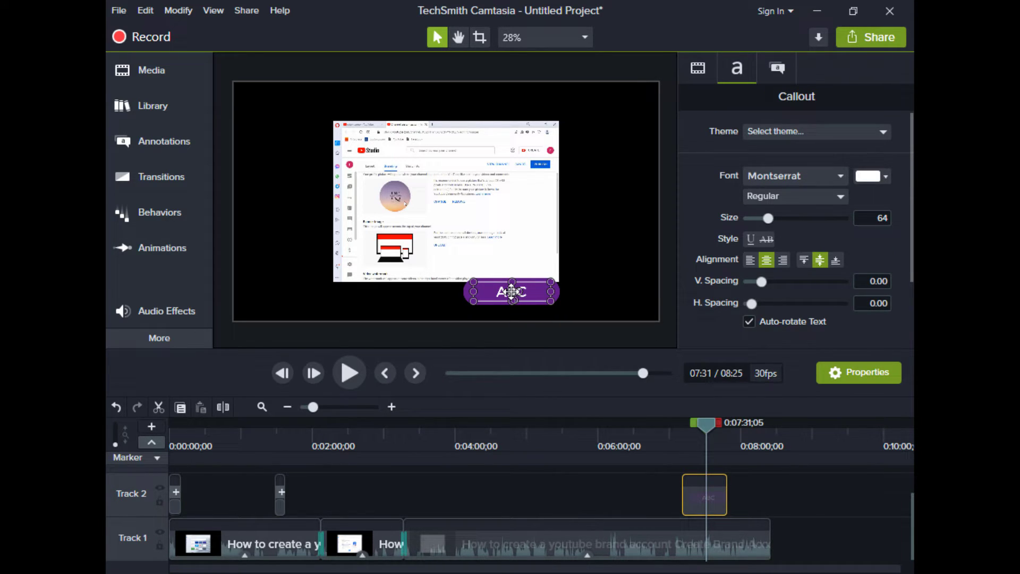
pyautogui.press('BackSpace')
pyautogui.write('subscribe')
pyautogui.click(664, 266)
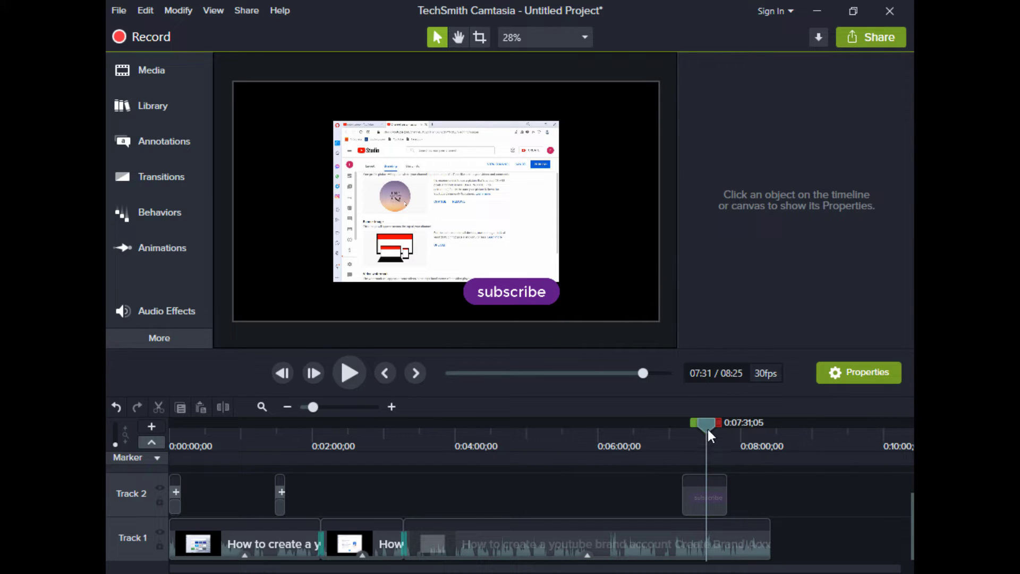
# Preview the subscribe callout from 0:07:05;09, and move the playhead back to 0:00:06;11.
pyautogui.moveTo(708, 429); pyautogui.dragTo(675, 441)
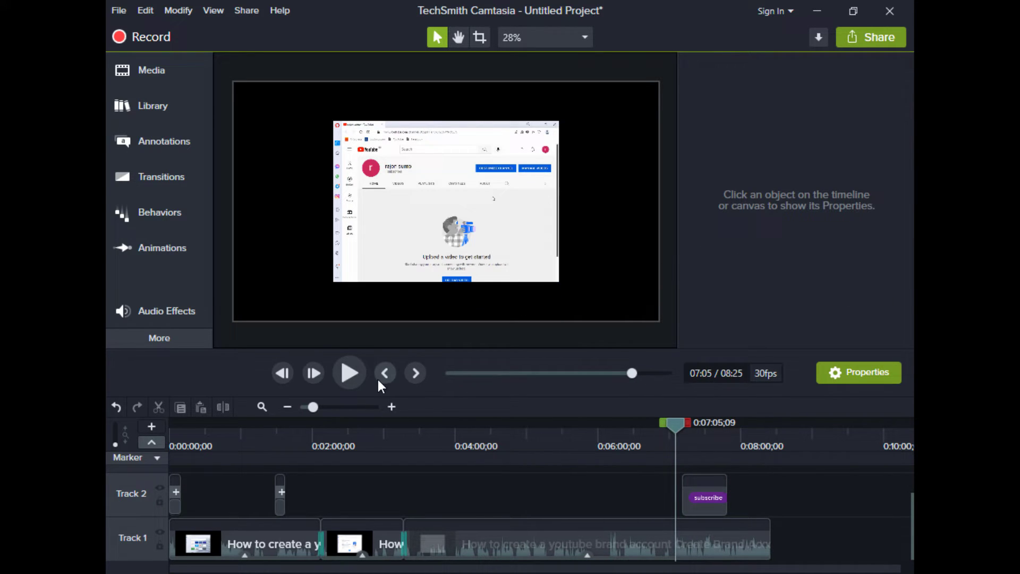
pyautogui.click(349, 373)
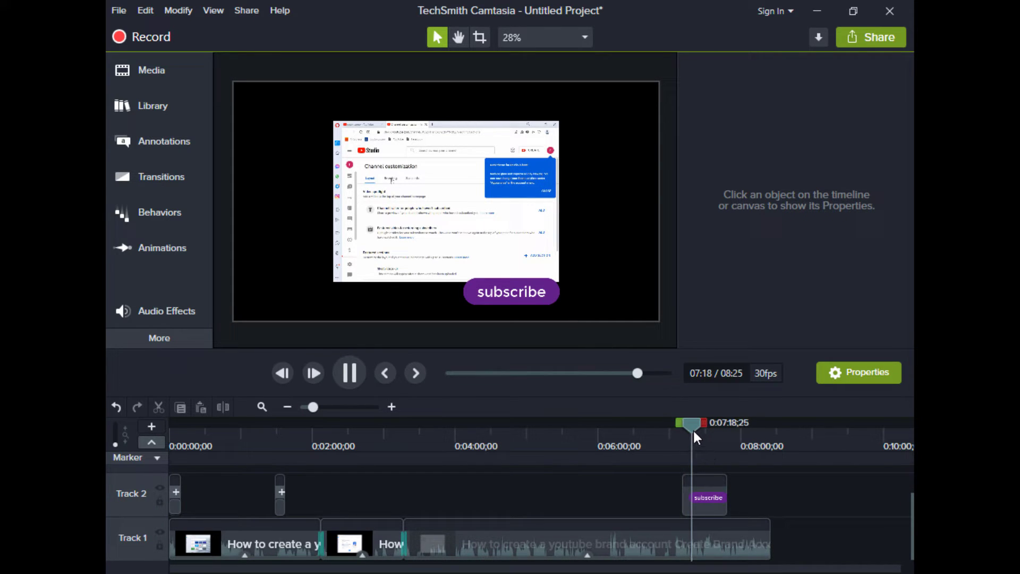
pyautogui.moveTo(665, 439); pyautogui.dragTo(178, 454)
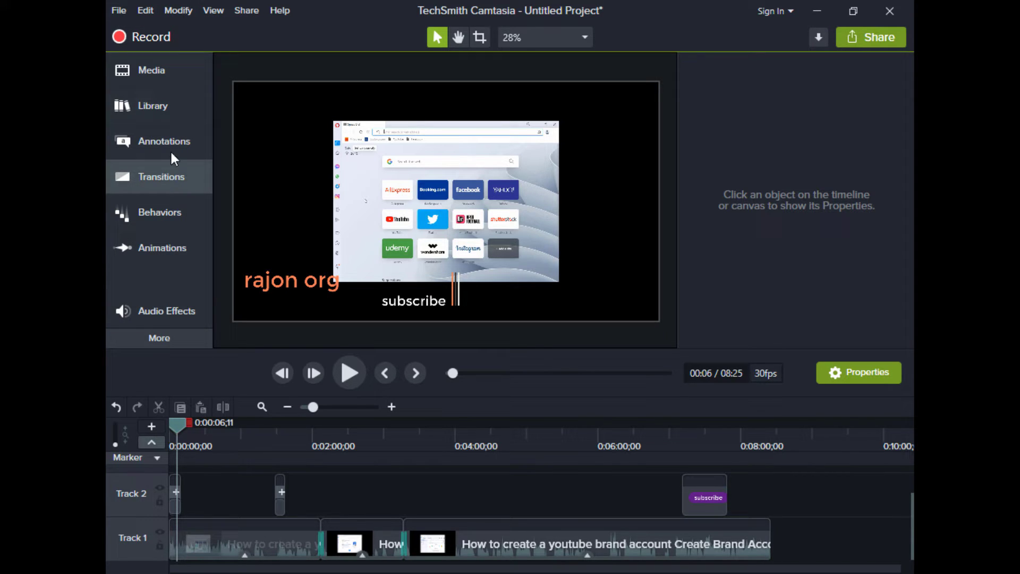
# Look through the Camtasia 2019 library folders, collapsing Lower Thirds and expanding Outros, and check the available callouts and transitions.
pyautogui.click(166, 106)
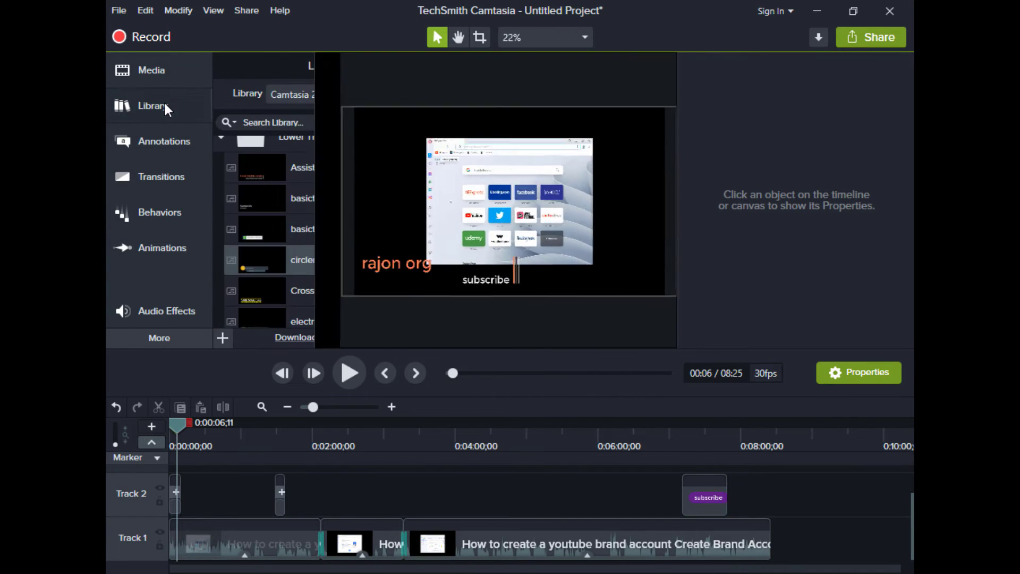
pyautogui.moveTo(432, 193); pyautogui.dragTo(436, 145)
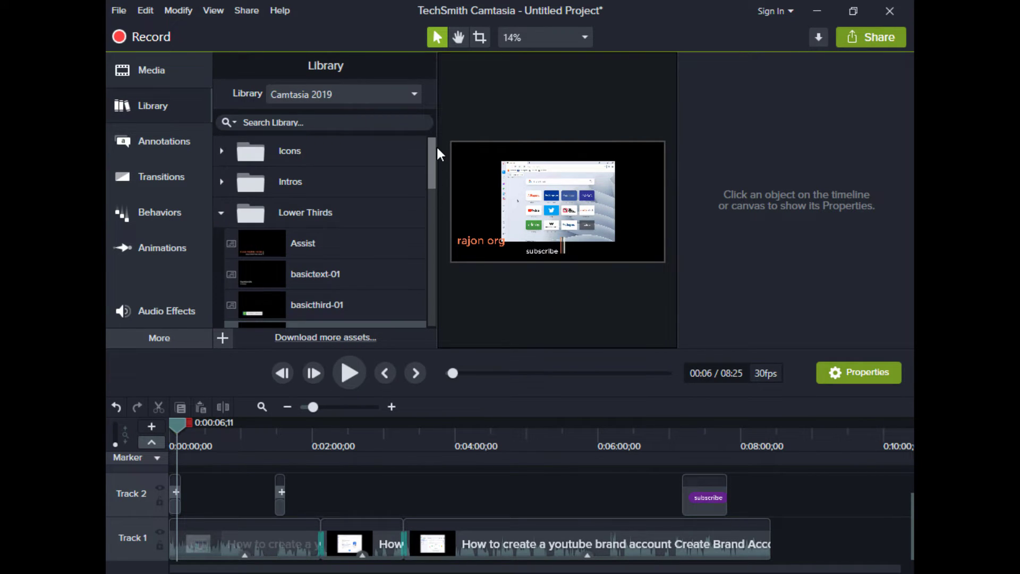
pyautogui.click(229, 211)
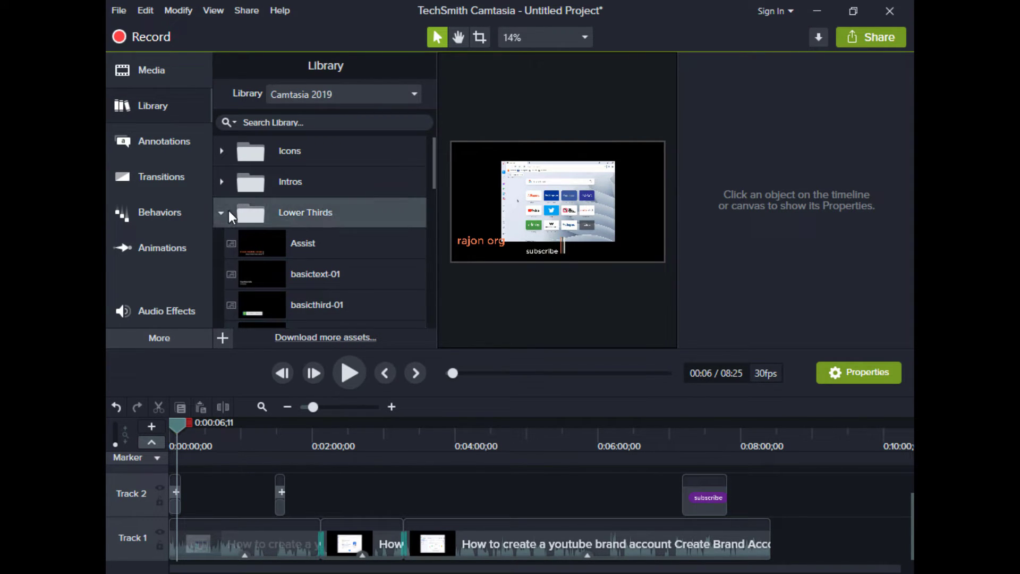
pyautogui.click(227, 211)
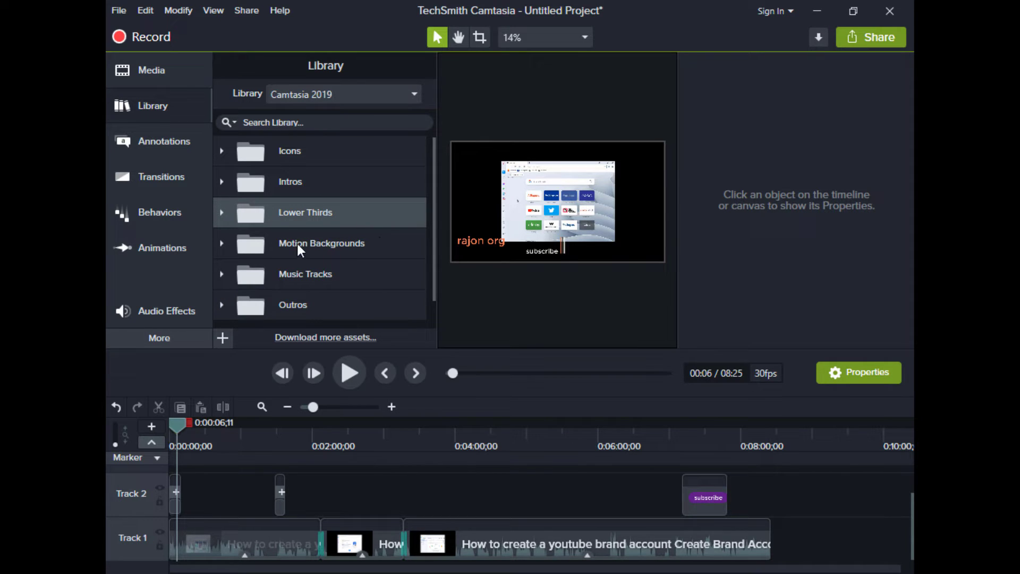
pyautogui.moveTo(429, 196); pyautogui.dragTo(429, 236)
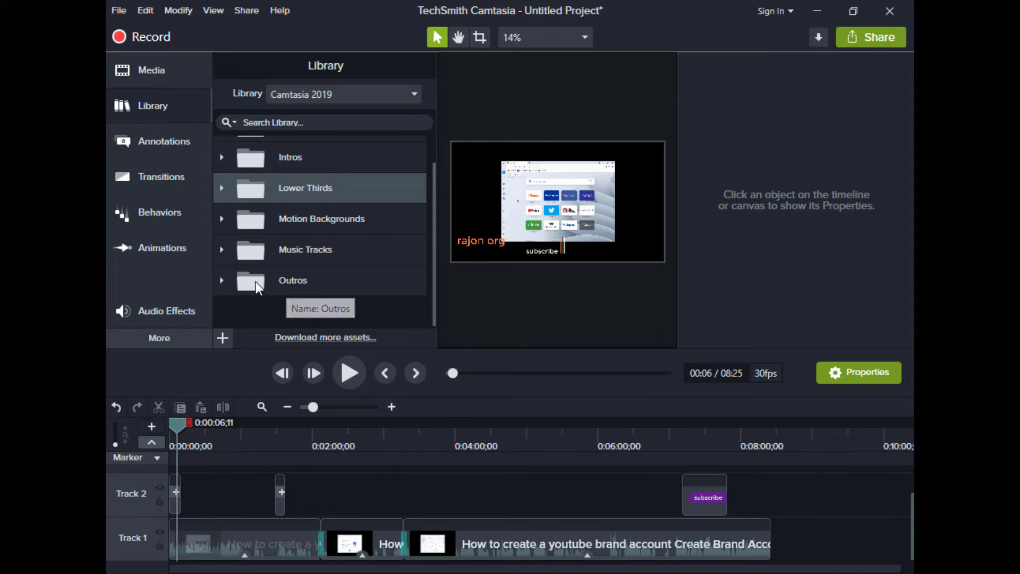
pyautogui.click(222, 283)
pyautogui.moveTo(431, 215); pyautogui.dragTo(435, 157)
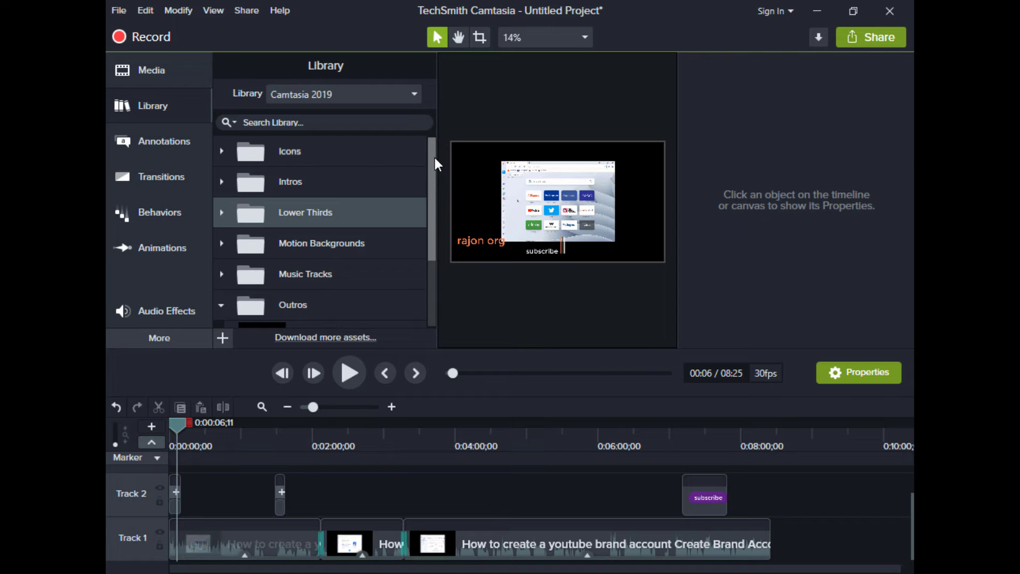
pyautogui.click(148, 139)
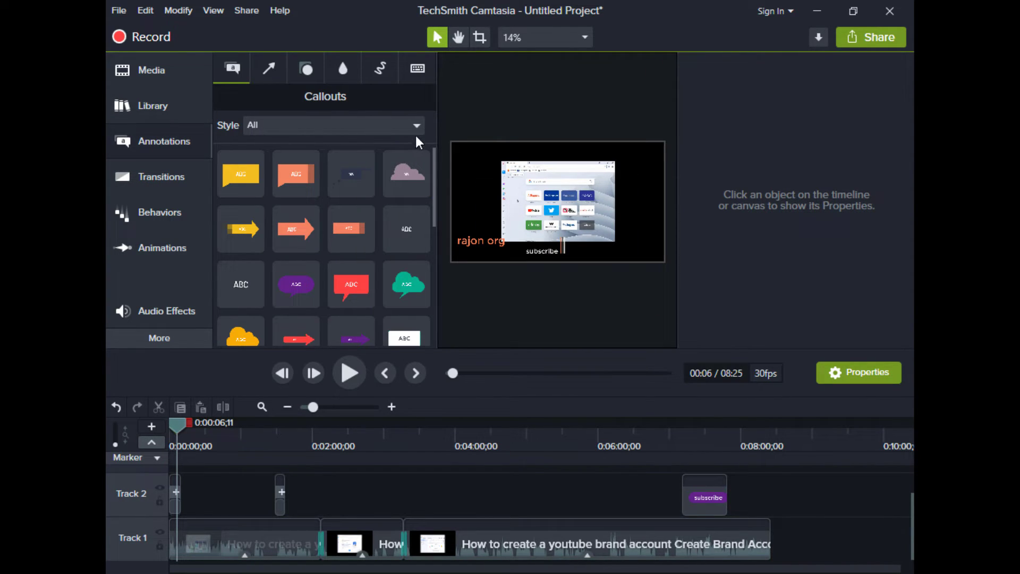
pyautogui.click(163, 174)
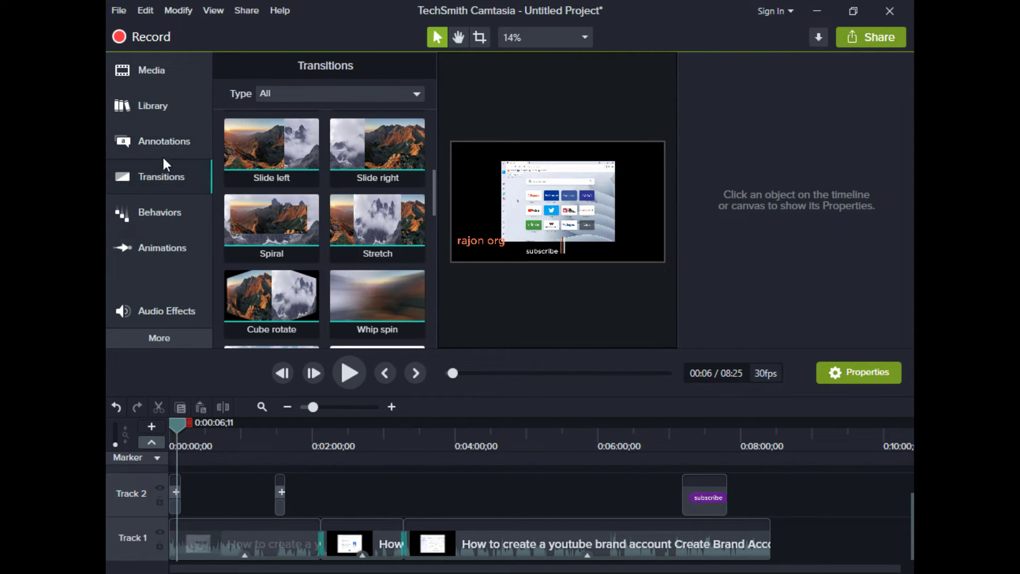
# Add a Pixelate annotation from the Blur & Highlight set to Track 2 at about 0:02:38, and return to the larger canvas.
pyautogui.click(174, 140)
pyautogui.click(336, 75)
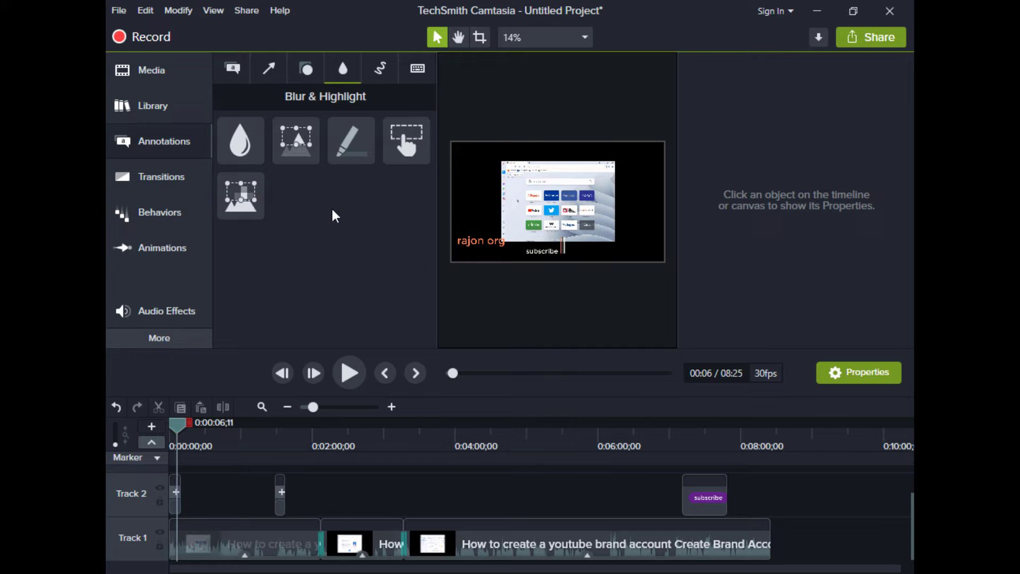
pyautogui.moveTo(242, 197); pyautogui.dragTo(359, 492)
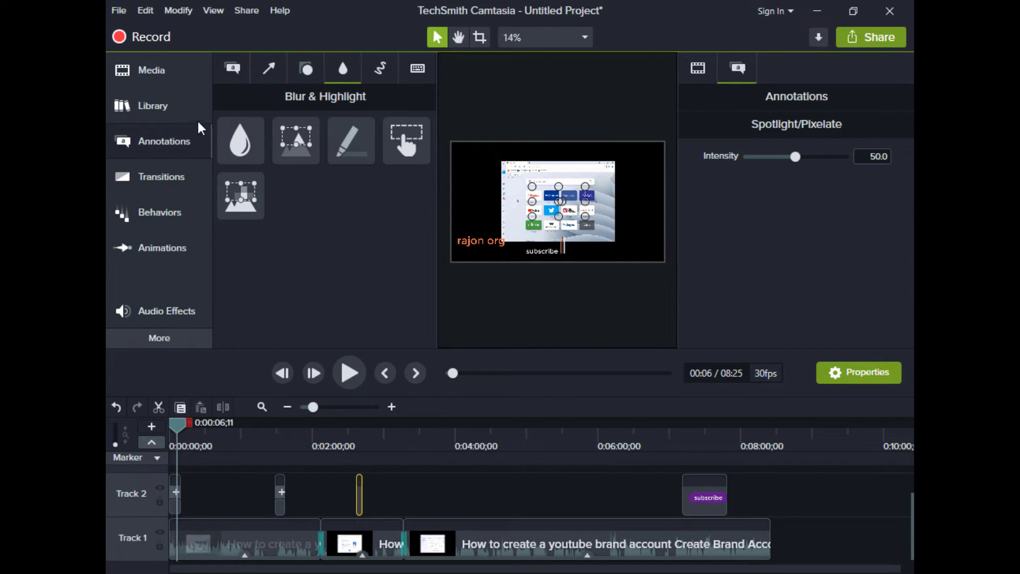
pyautogui.click(165, 69)
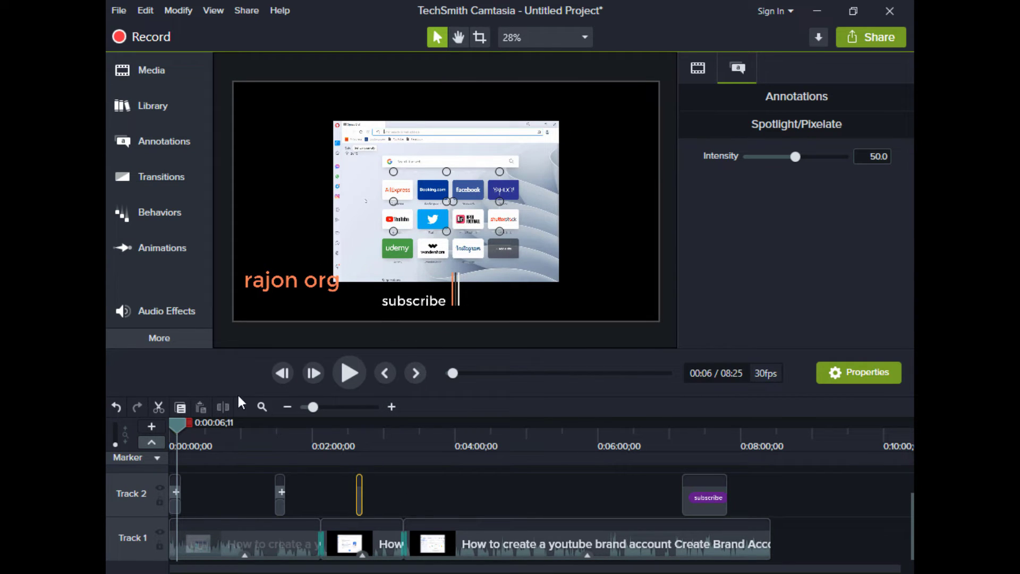
# Shift the pixelated area over the account form fields, lengthen its clip on Track 2, and reduce the area's height from its lower edge.
pyautogui.moveTo(186, 420); pyautogui.dragTo(396, 438)
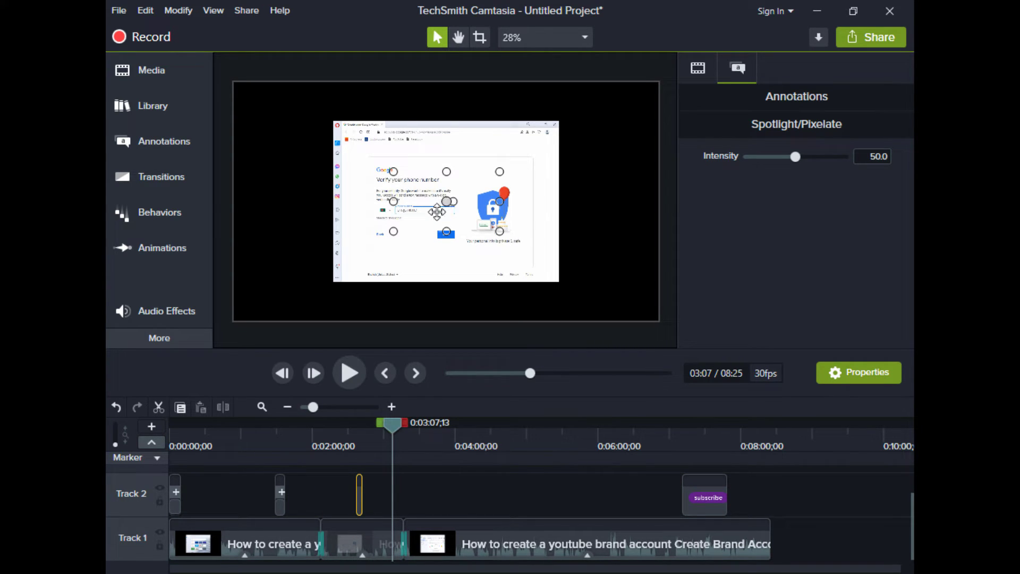
pyautogui.moveTo(437, 213); pyautogui.dragTo(406, 213)
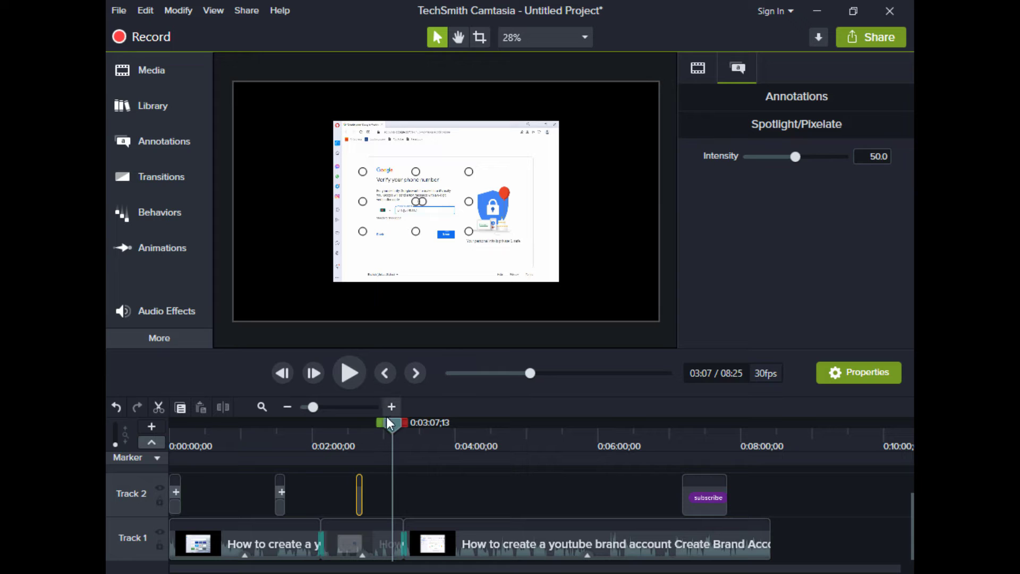
pyautogui.moveTo(364, 494); pyautogui.dragTo(370, 494)
pyautogui.moveTo(393, 427); pyautogui.dragTo(357, 425)
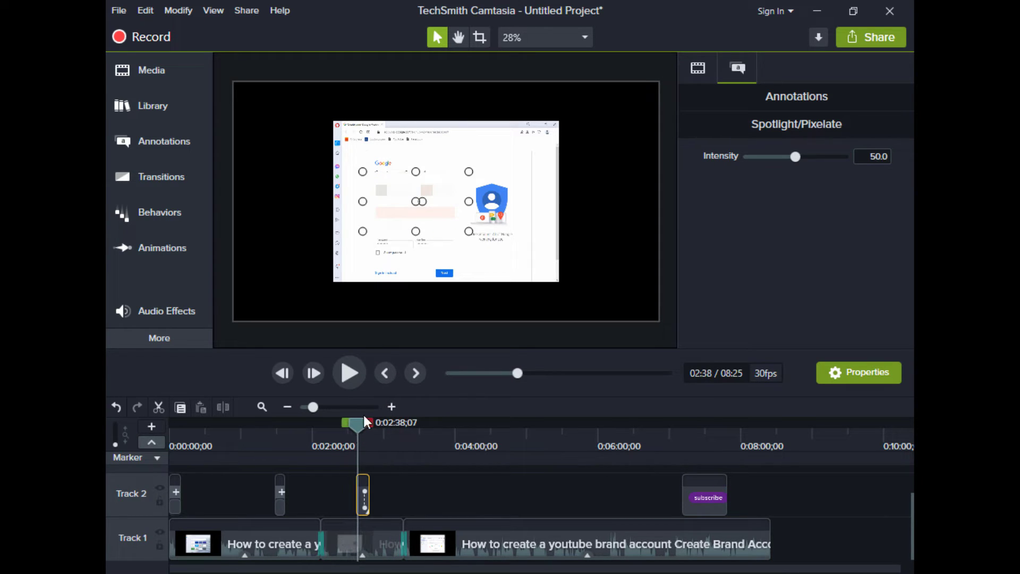
pyautogui.moveTo(415, 231); pyautogui.dragTo(424, 206)
# Preview the pixelate effect from 0:02:30;28 and pause at 0:02:41;25.
pyautogui.moveTo(359, 423); pyautogui.dragTo(349, 422)
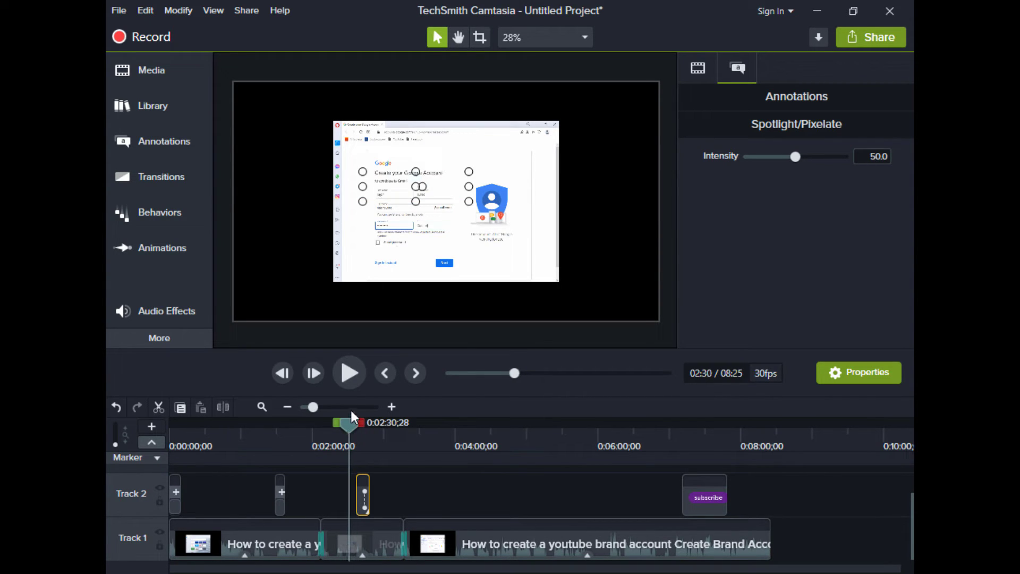
pyautogui.press('space')
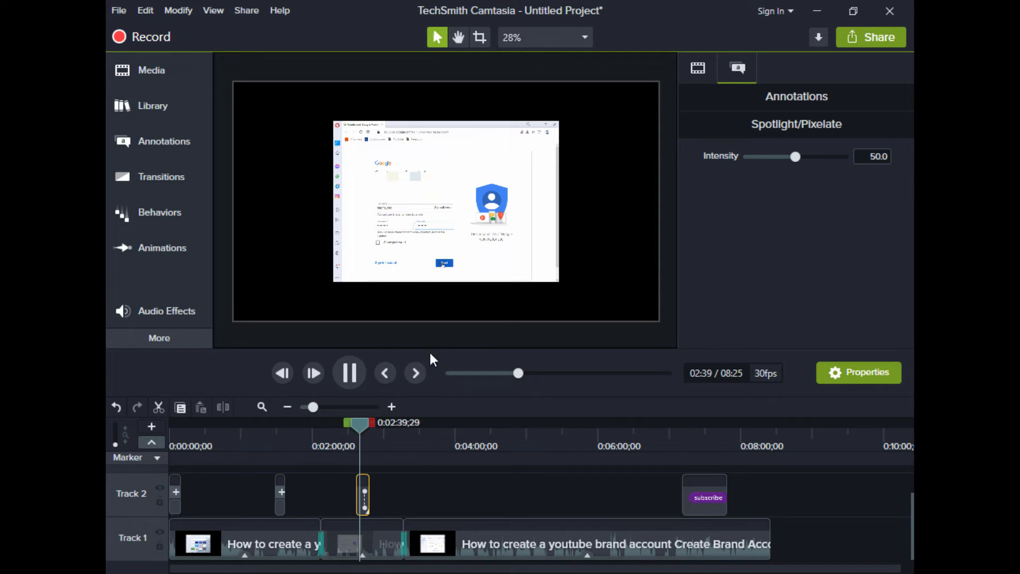
pyautogui.click(351, 374)
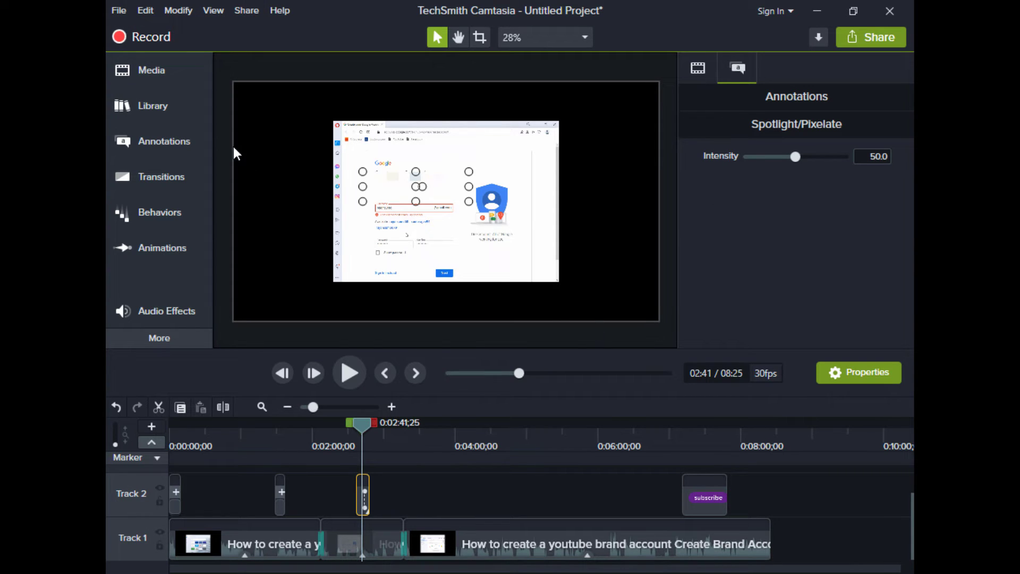
# Look over the library, audio effects, transitions and text behaviors, and return the playhead to 0:00:00;00 on the larger canvas.
pyautogui.click(170, 107)
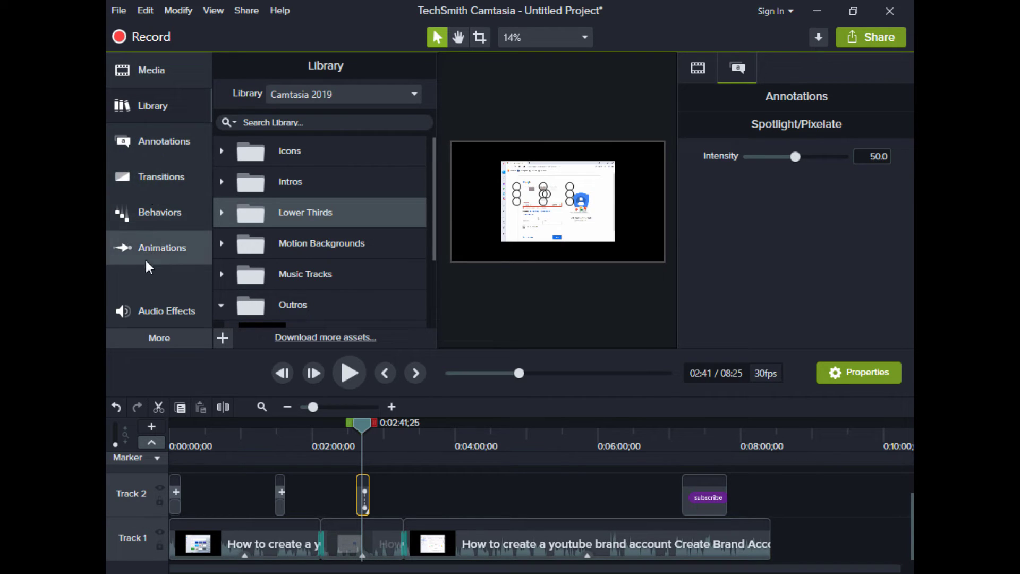
pyautogui.click(161, 311)
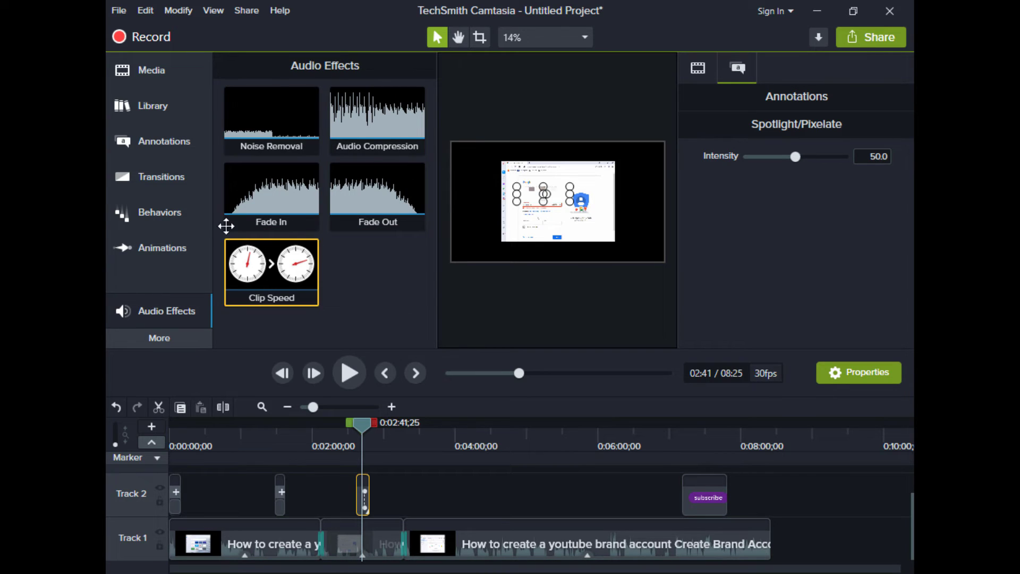
pyautogui.click(186, 218)
pyautogui.click(168, 180)
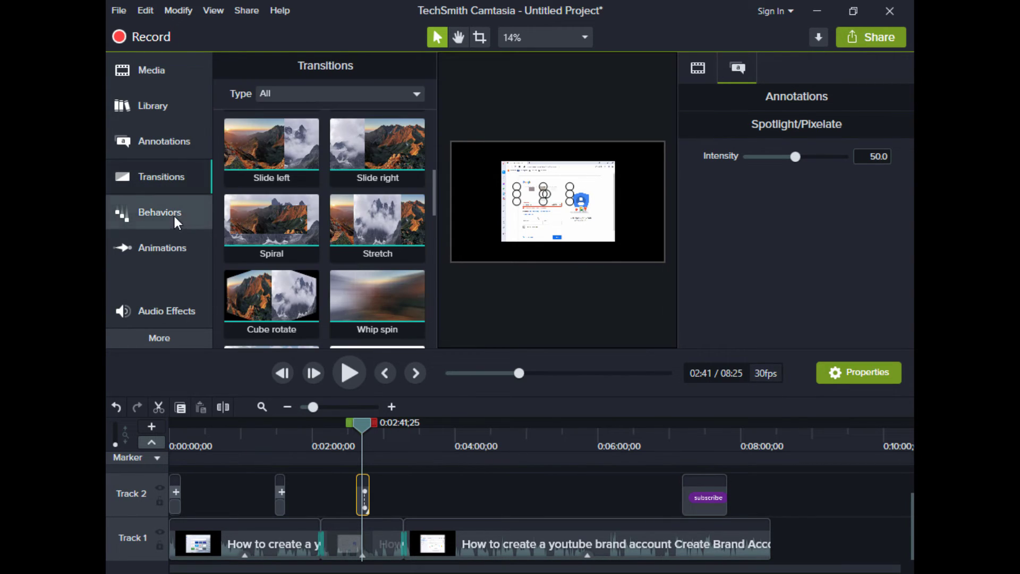
pyautogui.click(174, 218)
pyautogui.scroll(-1, 359, 186)
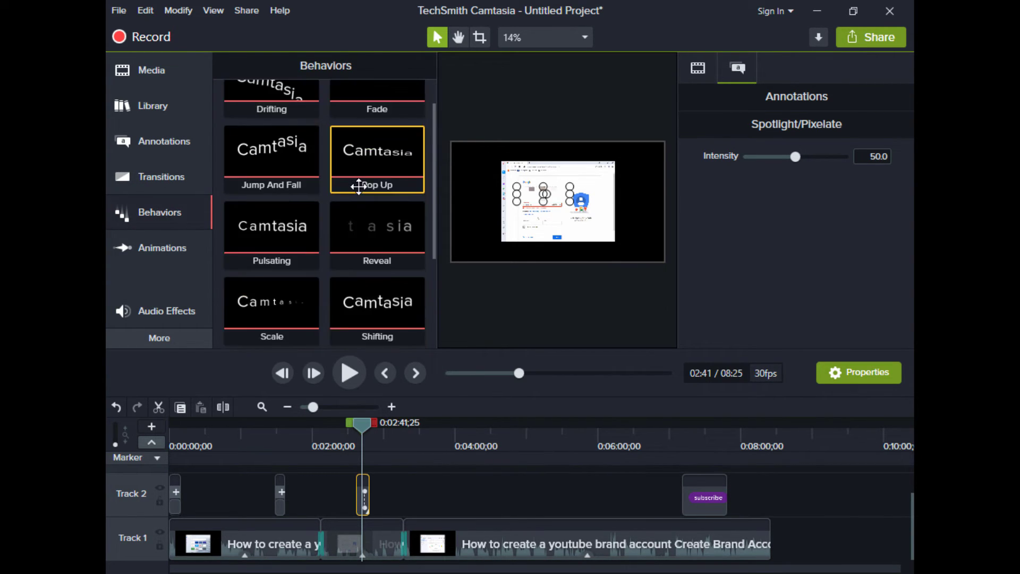
pyautogui.scroll(-2, 360, 188)
pyautogui.scroll(1, 356, 205)
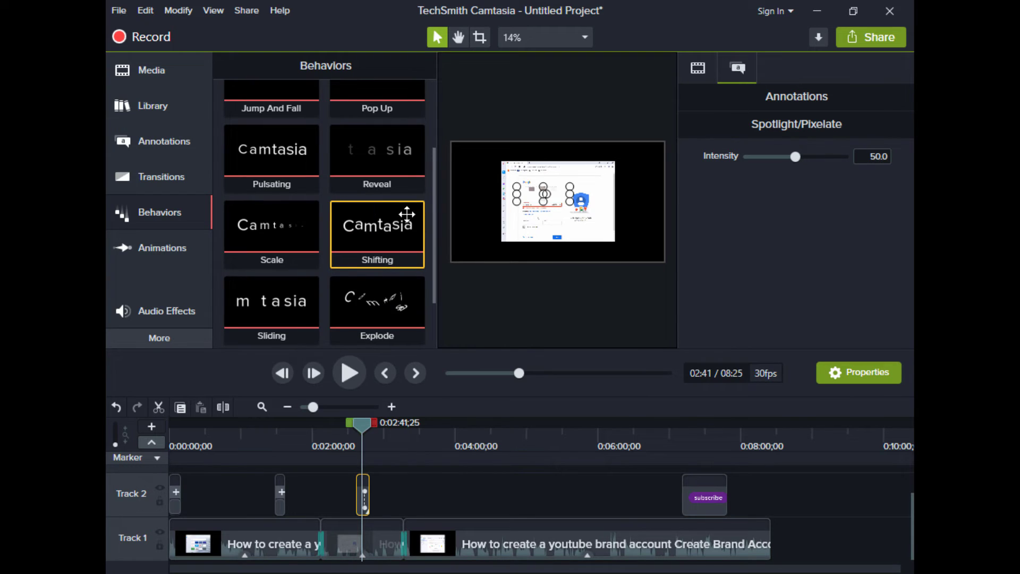
pyautogui.moveTo(432, 187); pyautogui.dragTo(438, 100)
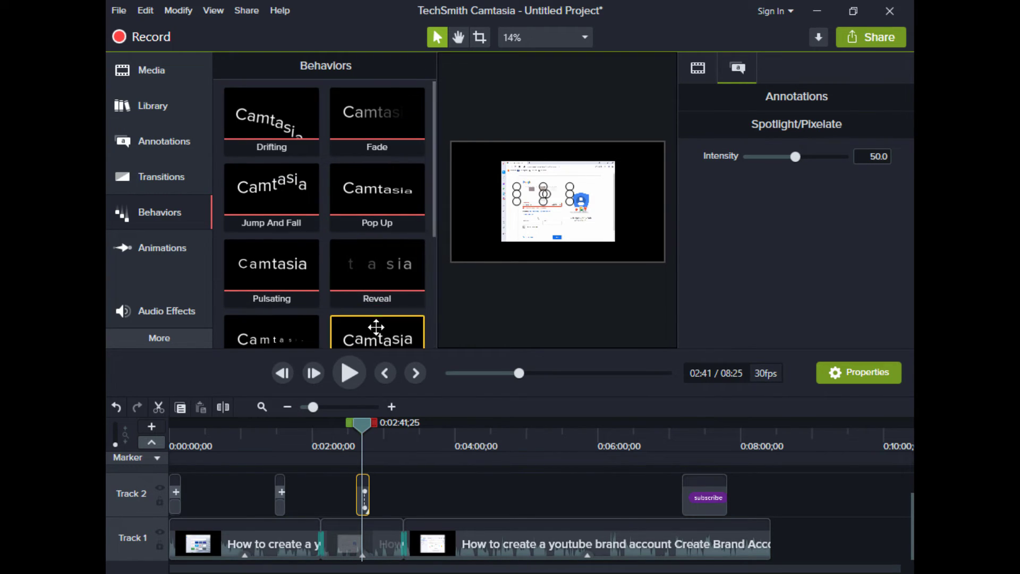
pyautogui.click(166, 103)
pyautogui.click(165, 102)
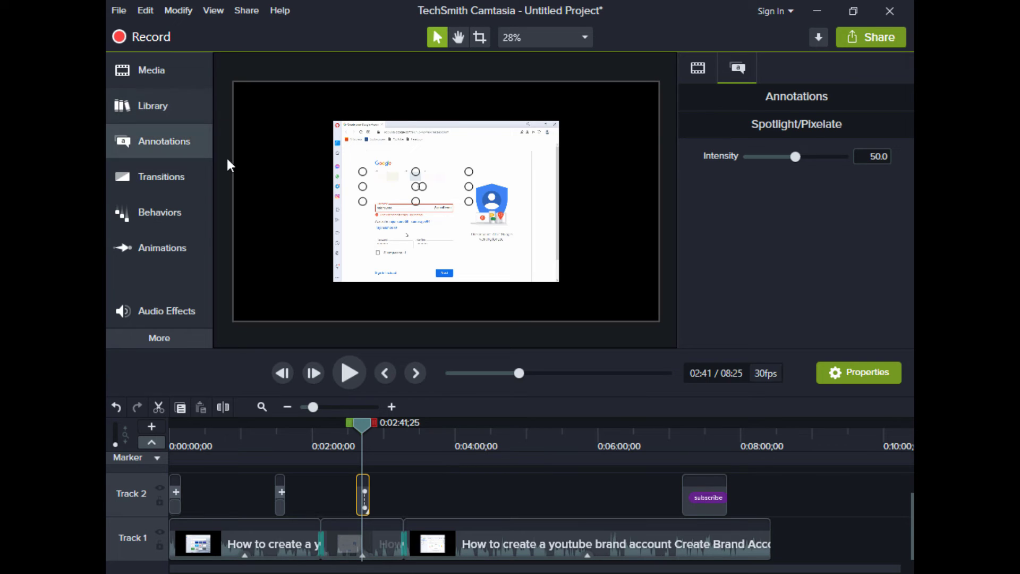
pyautogui.moveTo(362, 423); pyautogui.dragTo(148, 461)
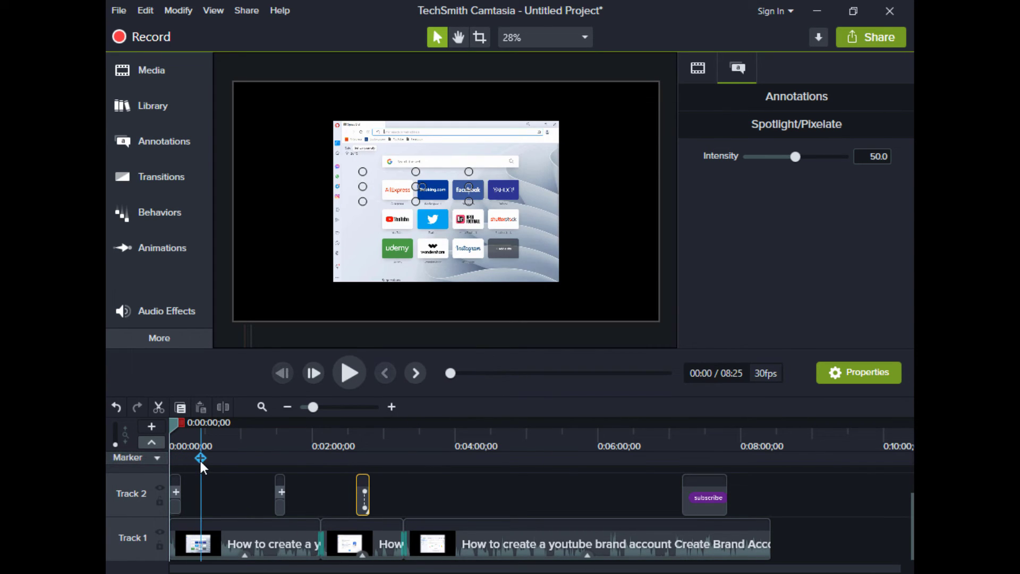